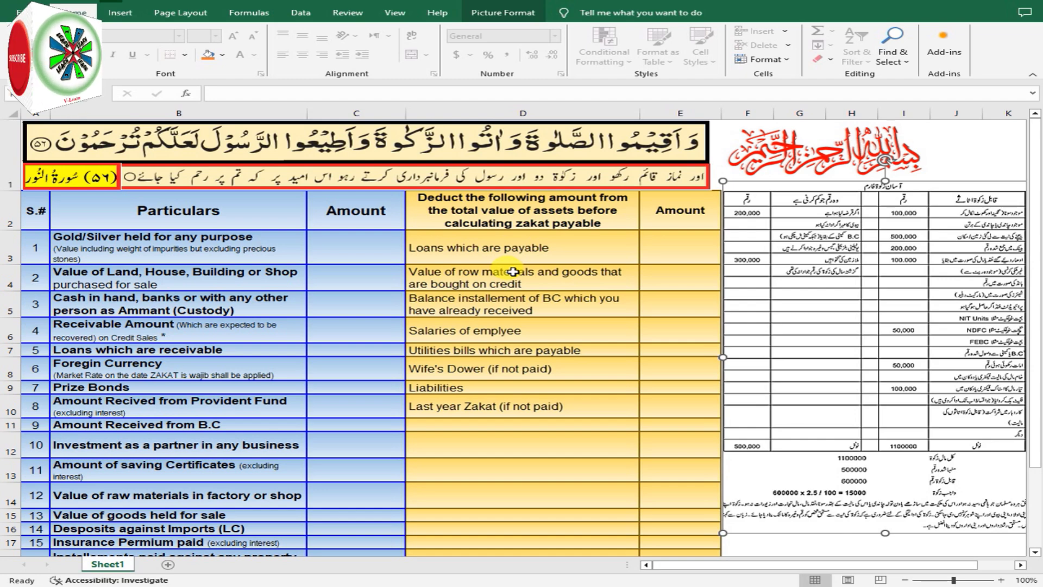
Step: Enter asset amounts of 500000 for Gold/Silver held and 1000000 for Value of Land, House, Building or Shop
left_click(379, 249)
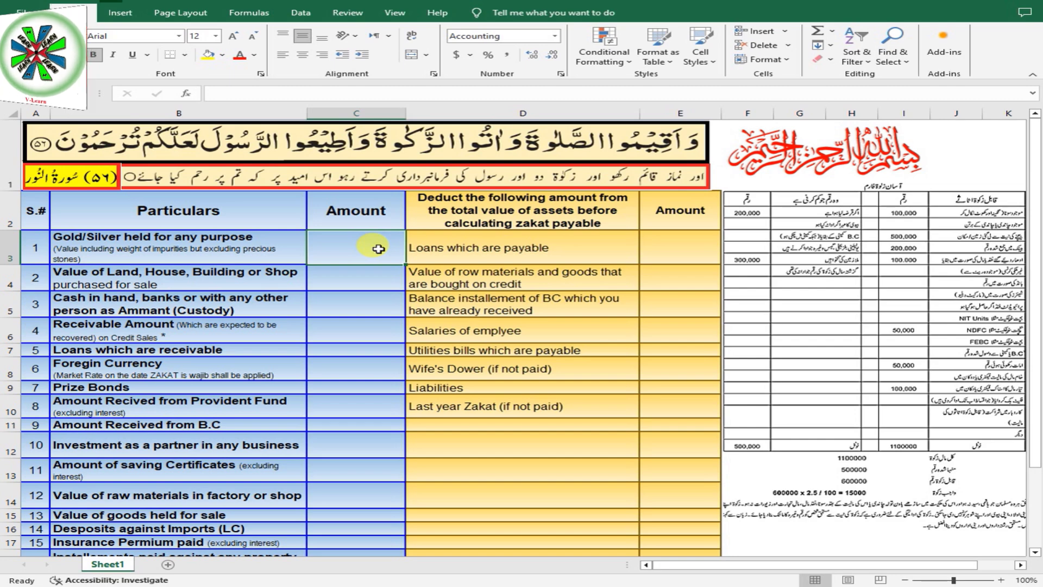
type("5")
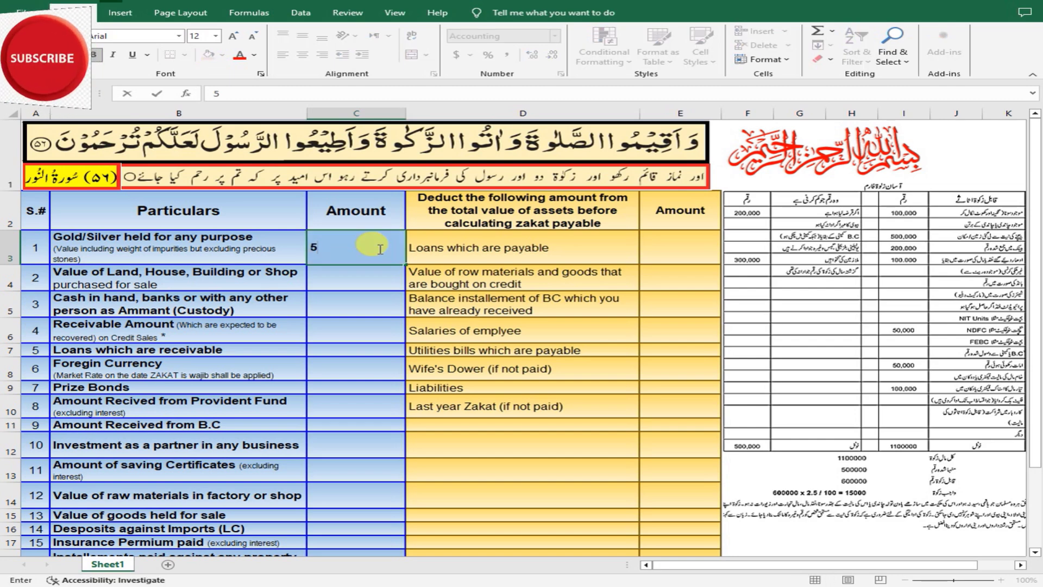
type("00,00000")
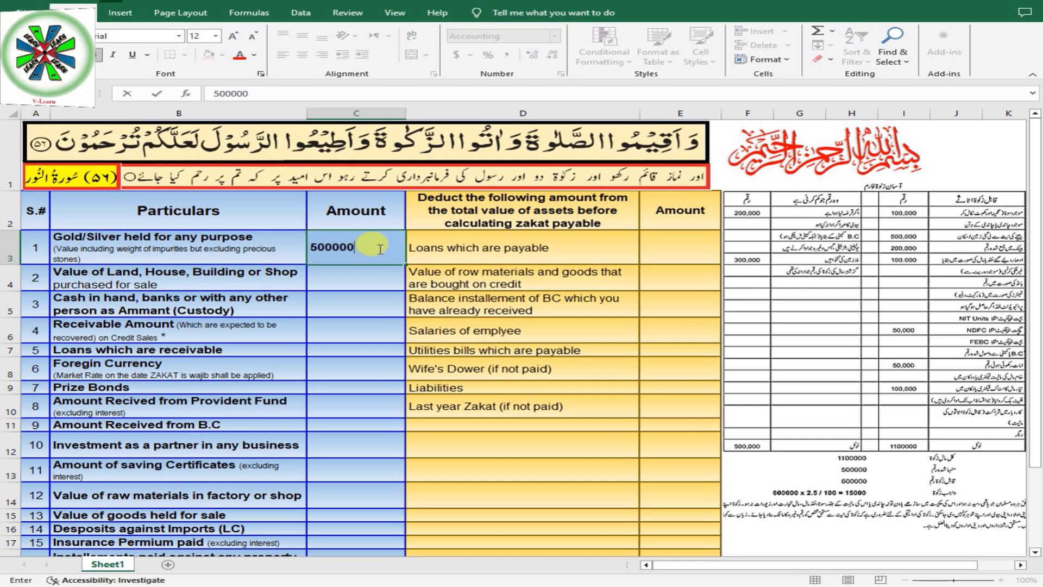
key("Return")
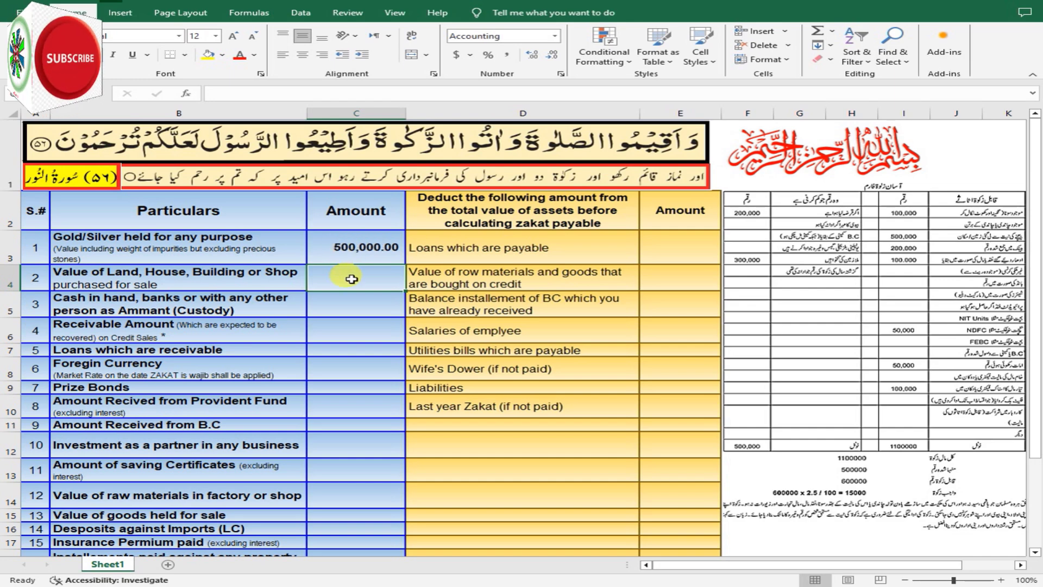
type("1,00")
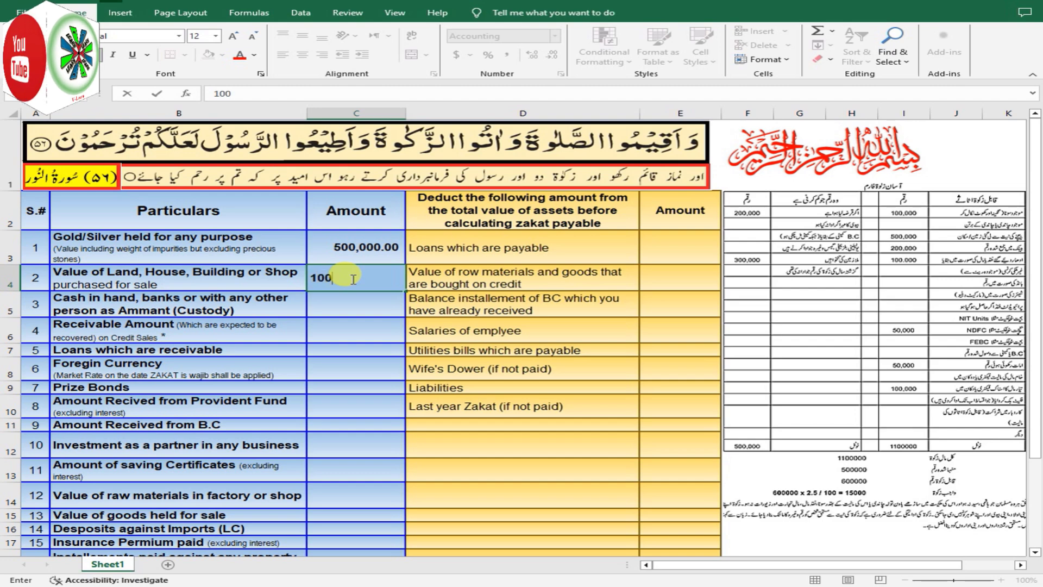
type("0,000")
key("Return")
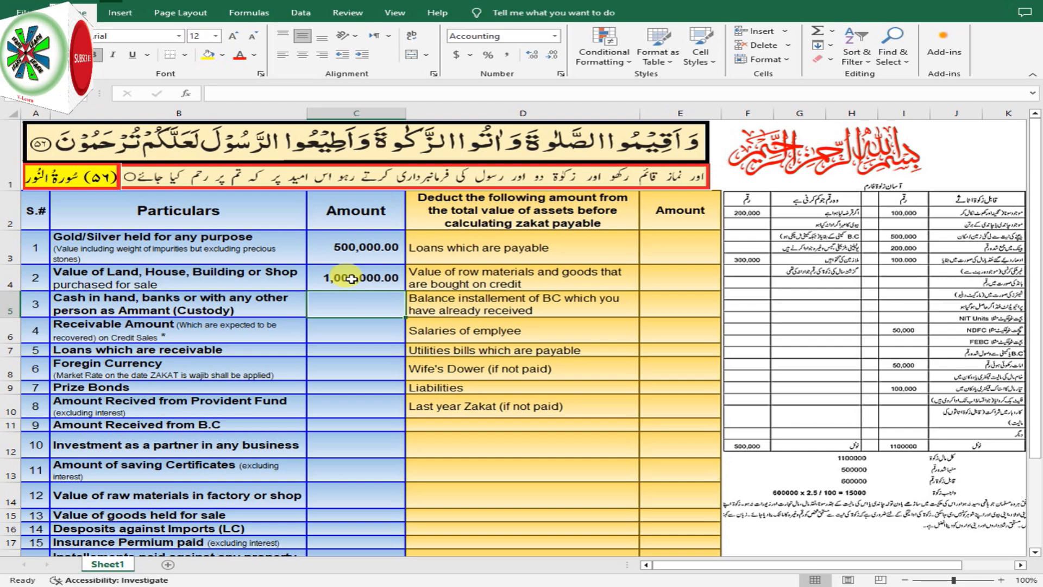
Step: Enter 75000 for Cash in hand, banks or custody and 50000 for Receivable Amount on credit sales
type("7")
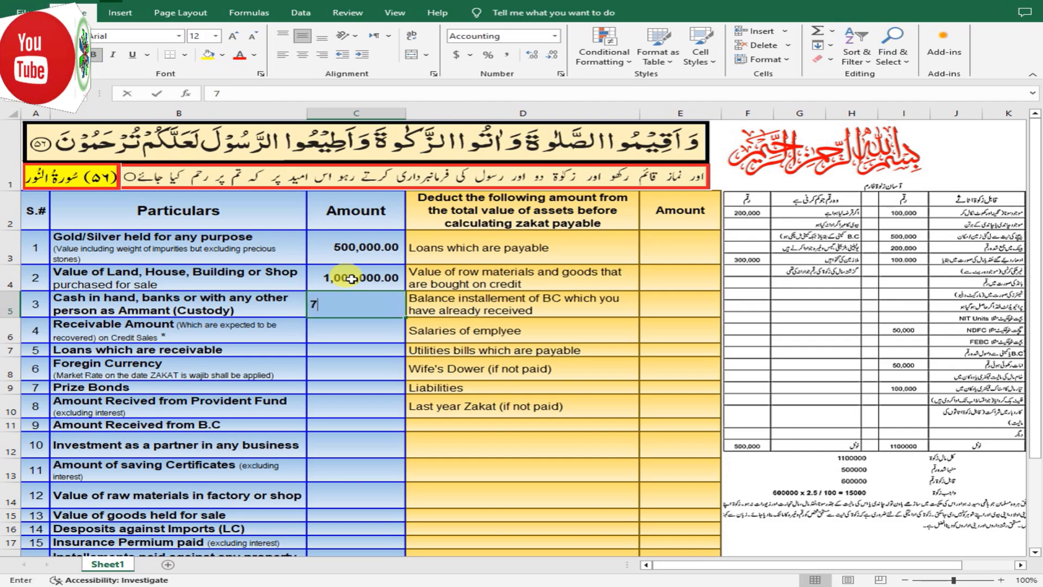
type("5000")
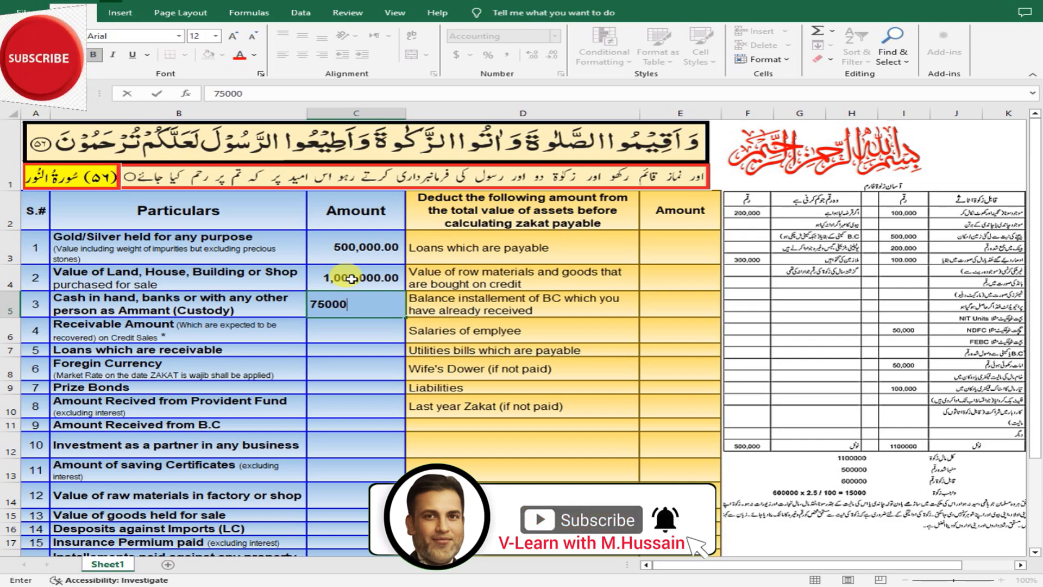
key("ctrl+Return")
key("Return")
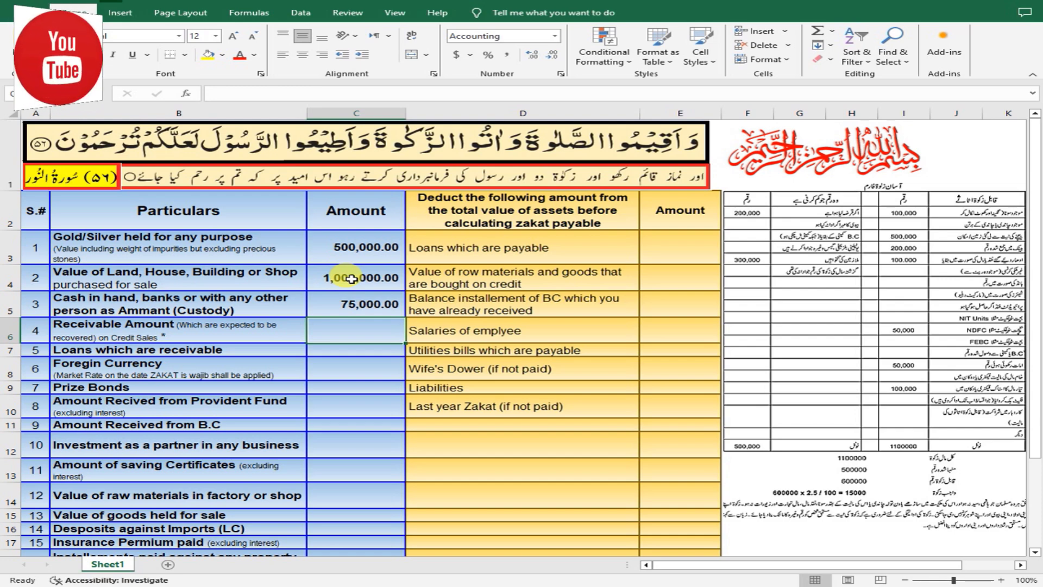
type("50000")
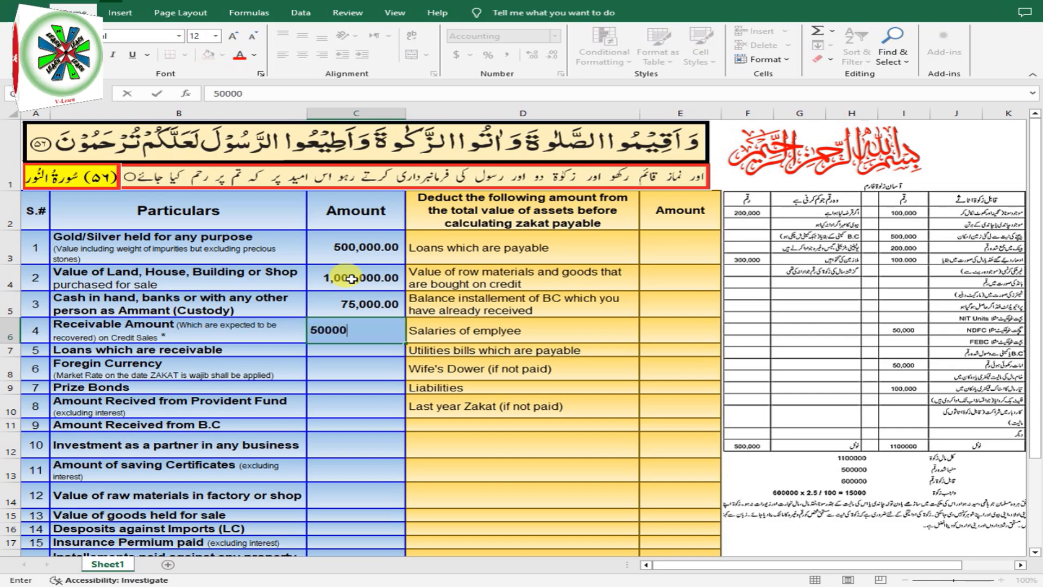
key("Return")
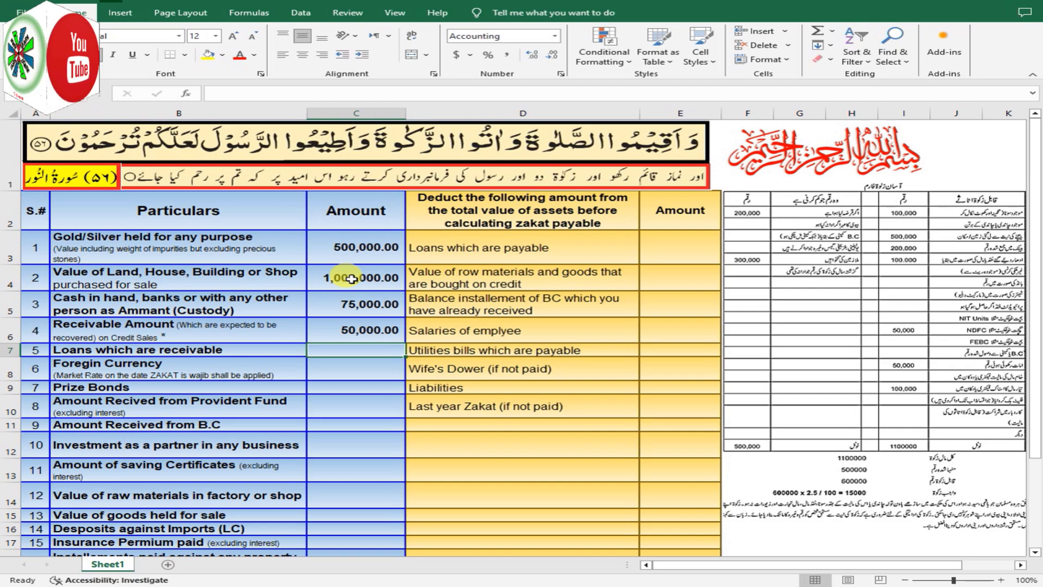
Step: Enter 50000 for Loans which are receivable and 100000 for Prize Bonds, skipping the foreign currency row
type("50000")
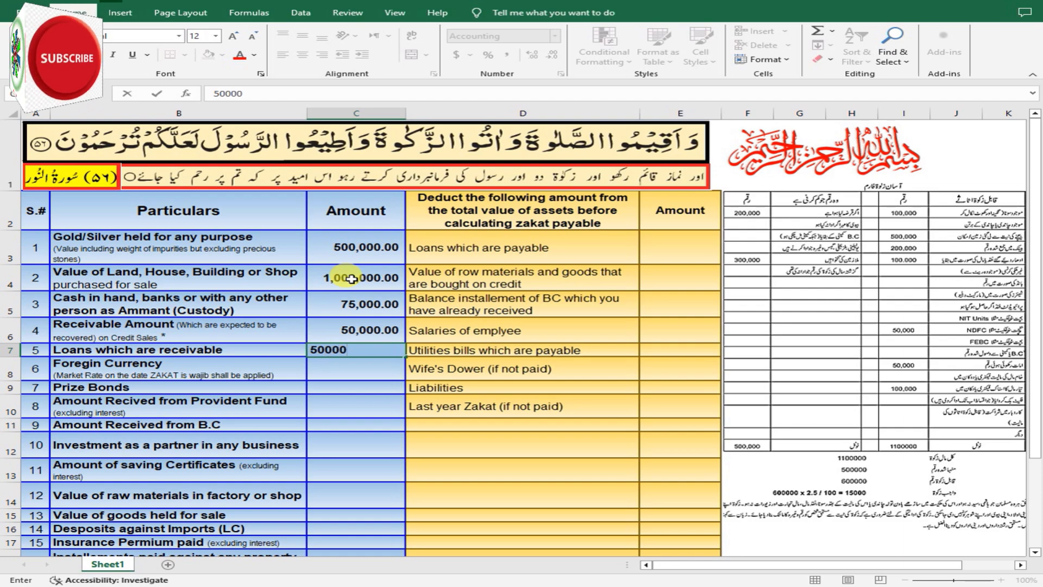
key("Return")
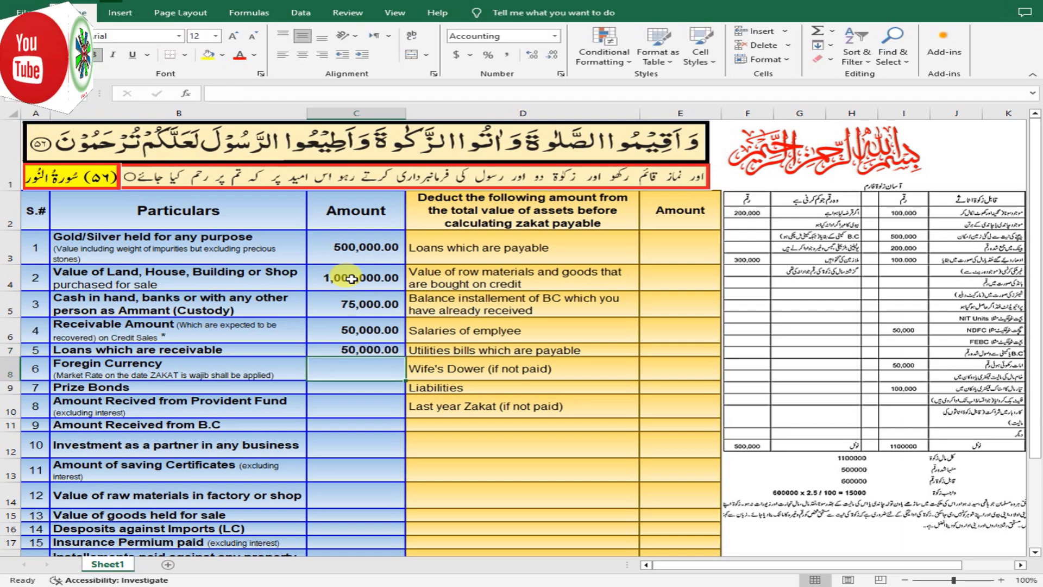
key("Return")
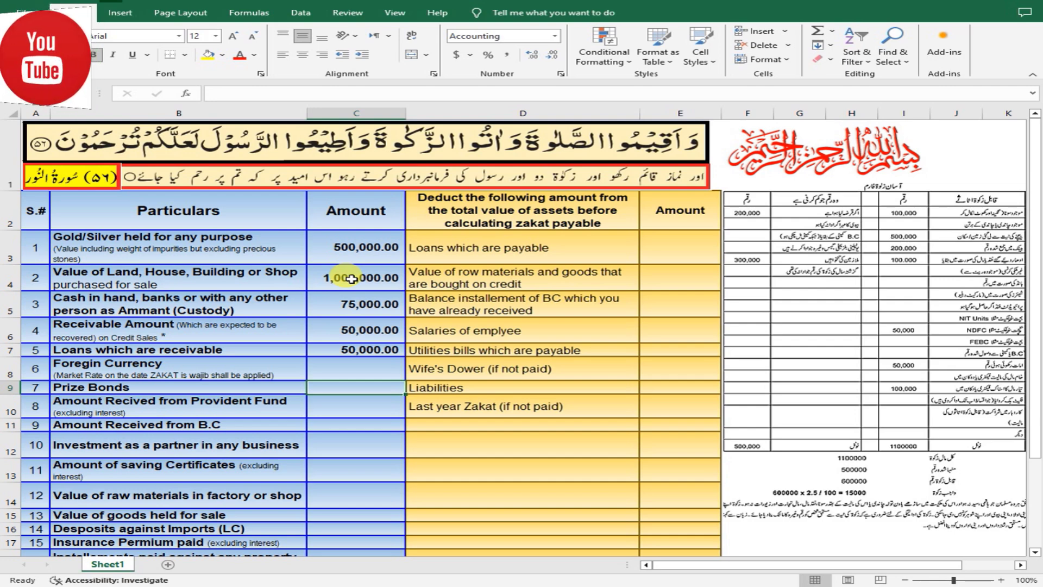
type("1")
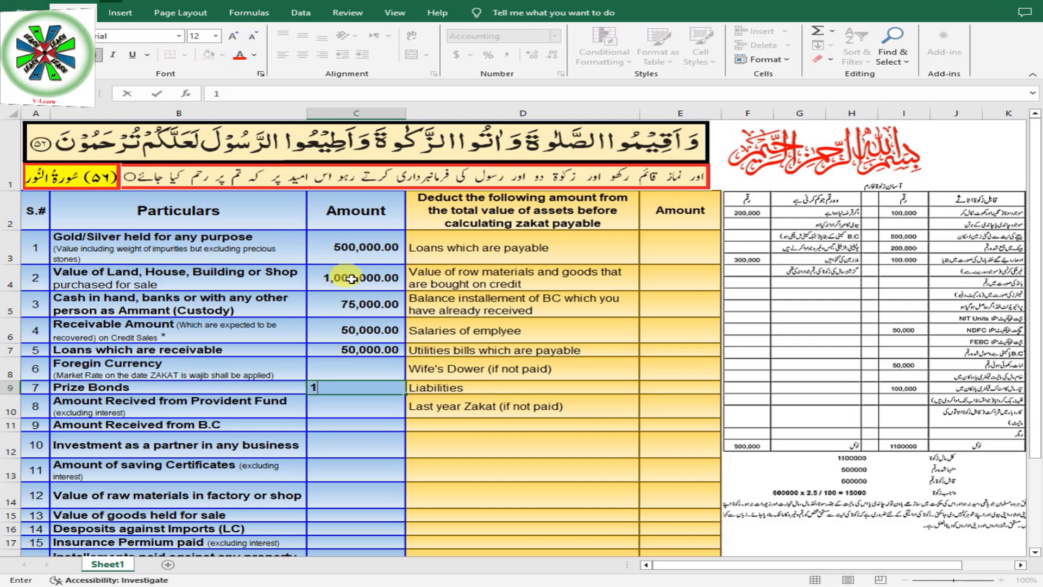
type("00,0000000")
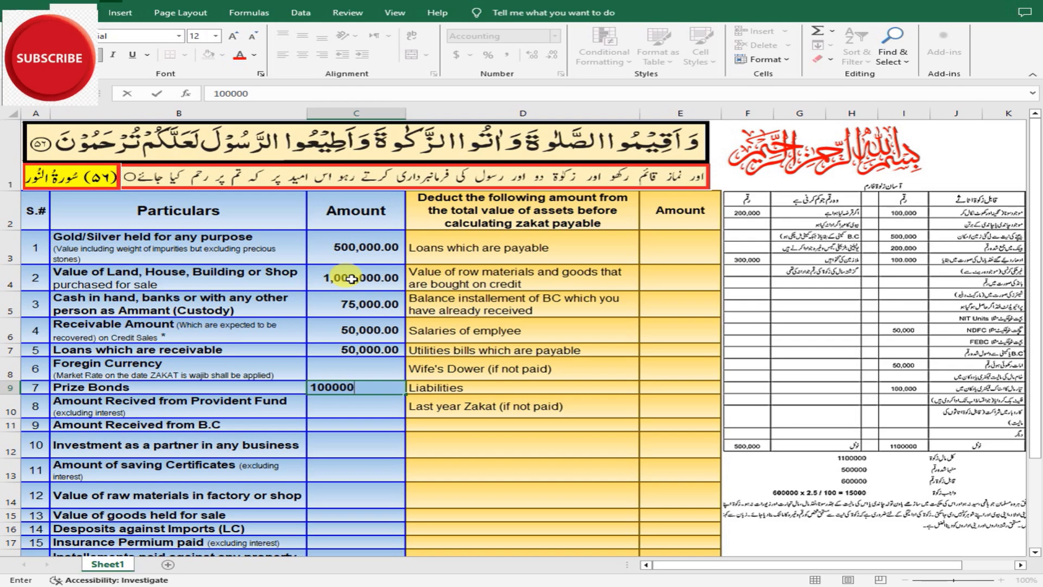
key("Return")
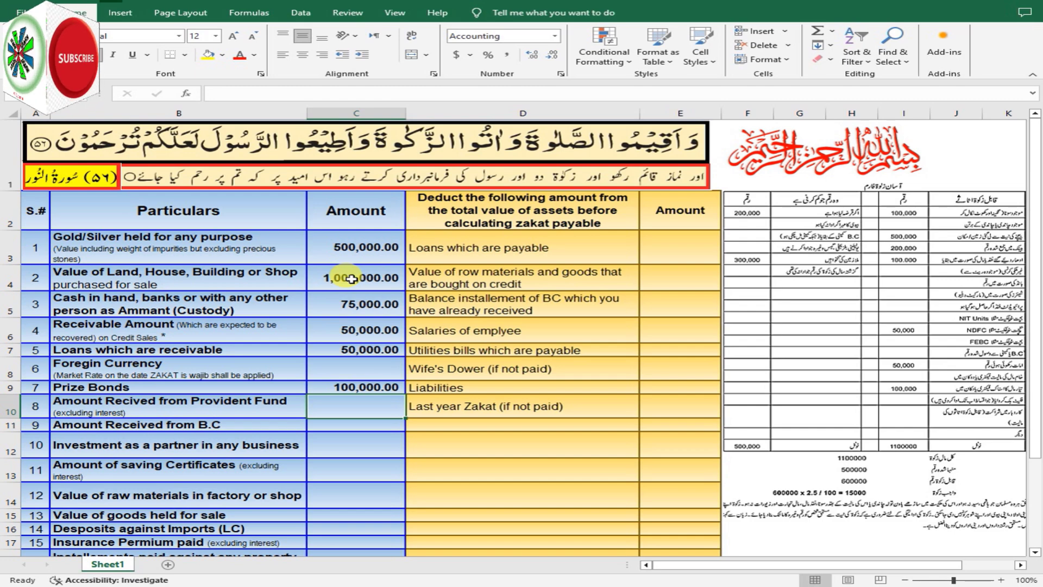
Step: Enter 300000 for the amount received from Provident Fund and 500000 for the amount received from B.C
type("3000")
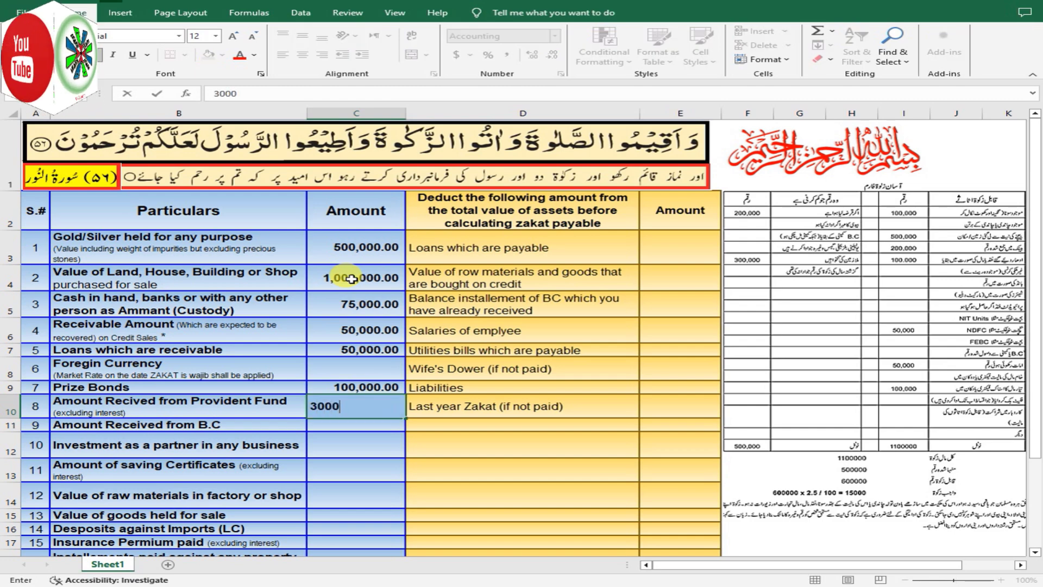
type("00")
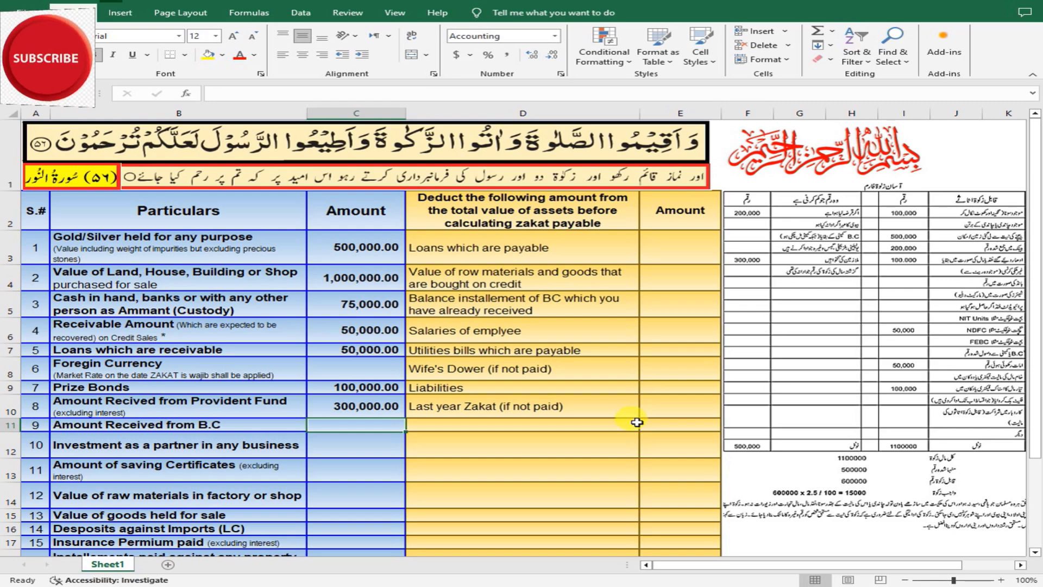
type("500000")
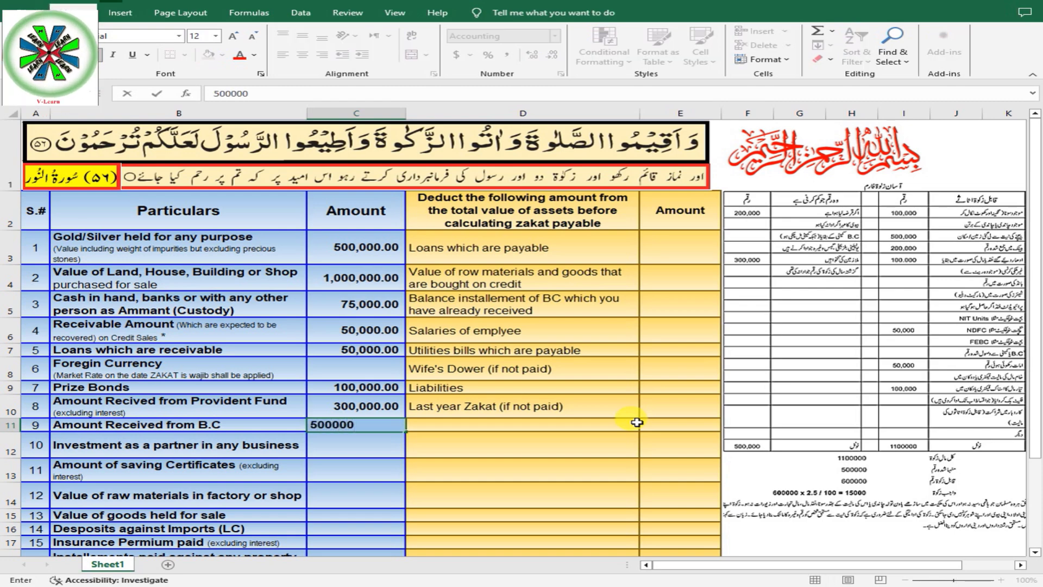
key("Return")
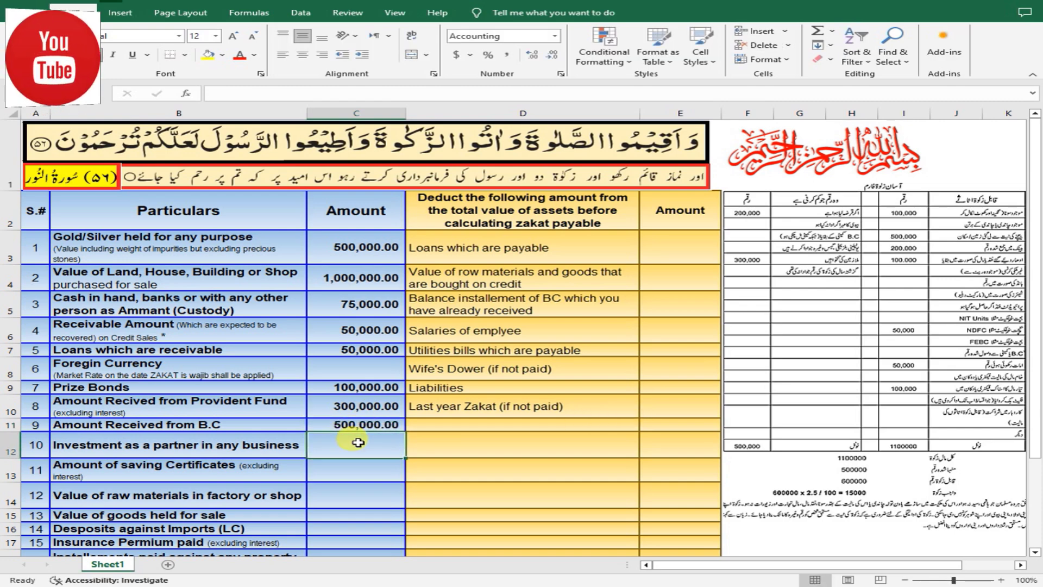
Step: Skip asset rows 10 to 16 and enter 50000 as the amount for Shares (at cost)
scroll(348, 440, "down", 1)
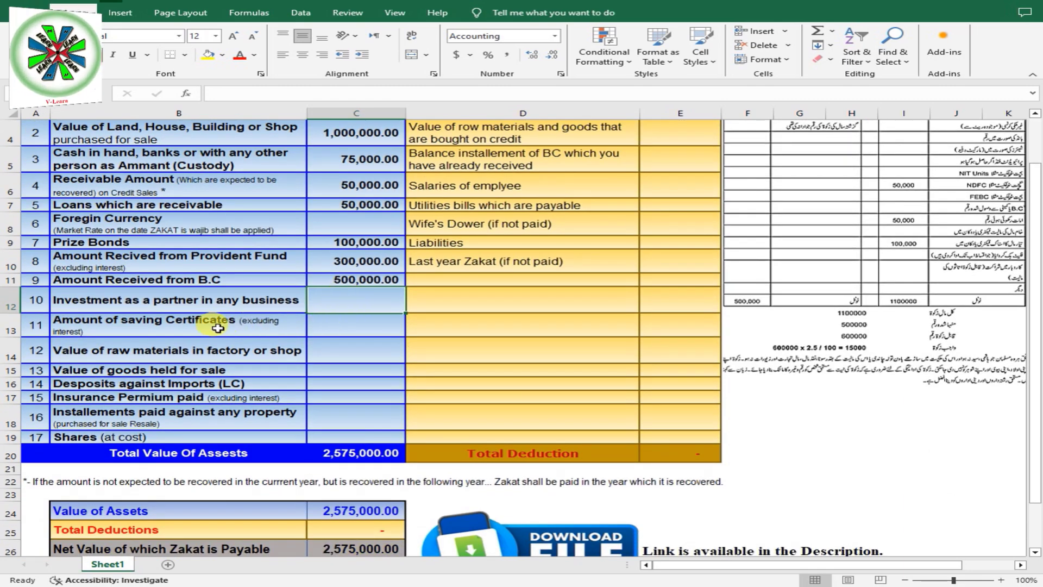
left_click(357, 321)
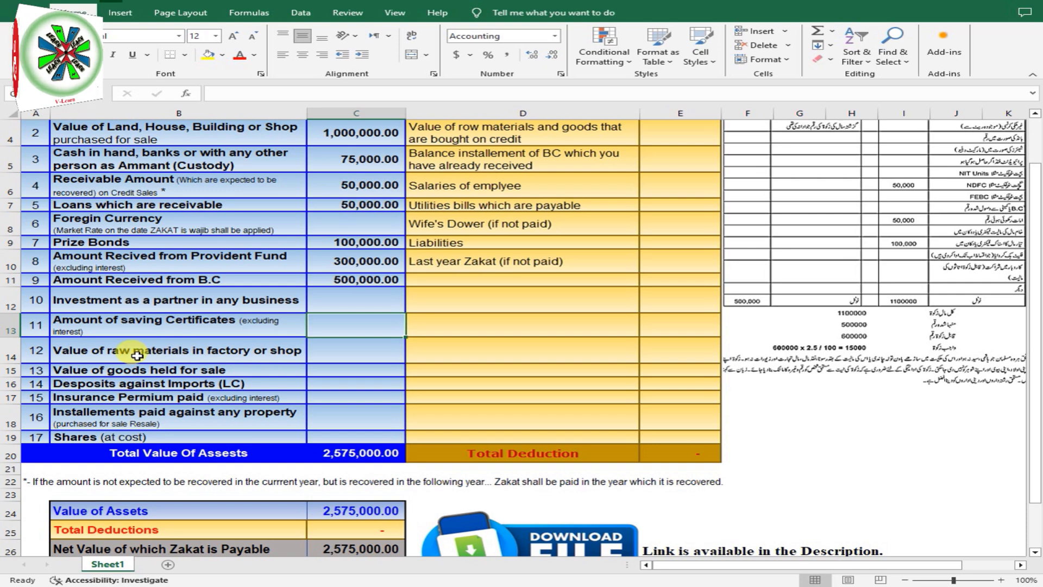
left_click(363, 348)
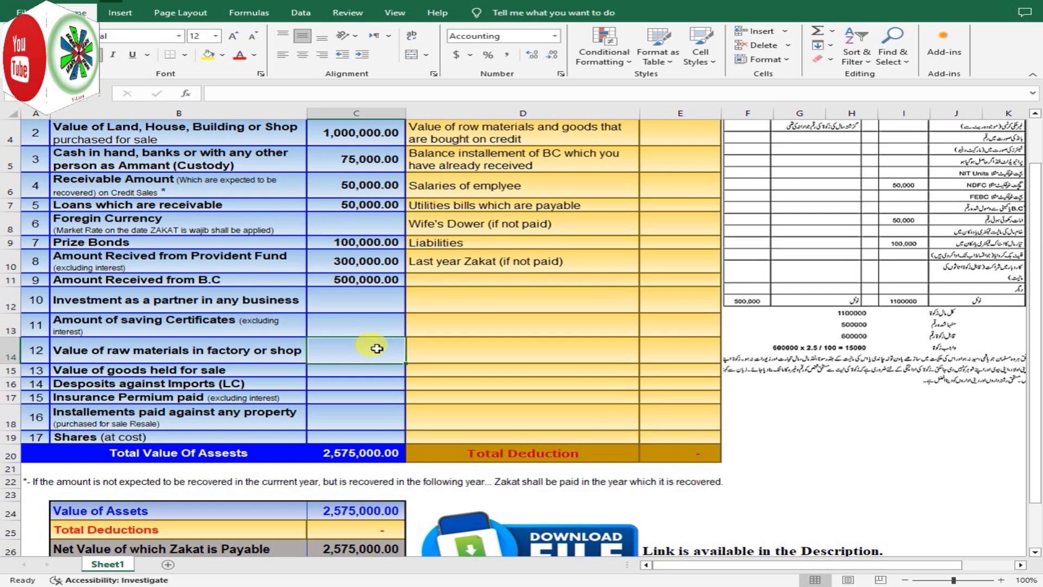
key("Return")
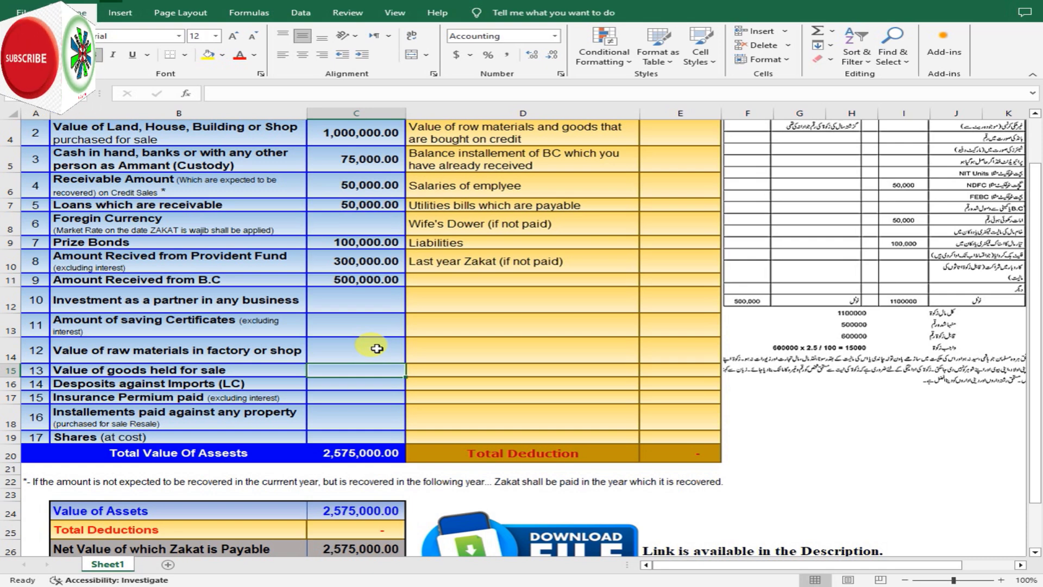
key("Return")
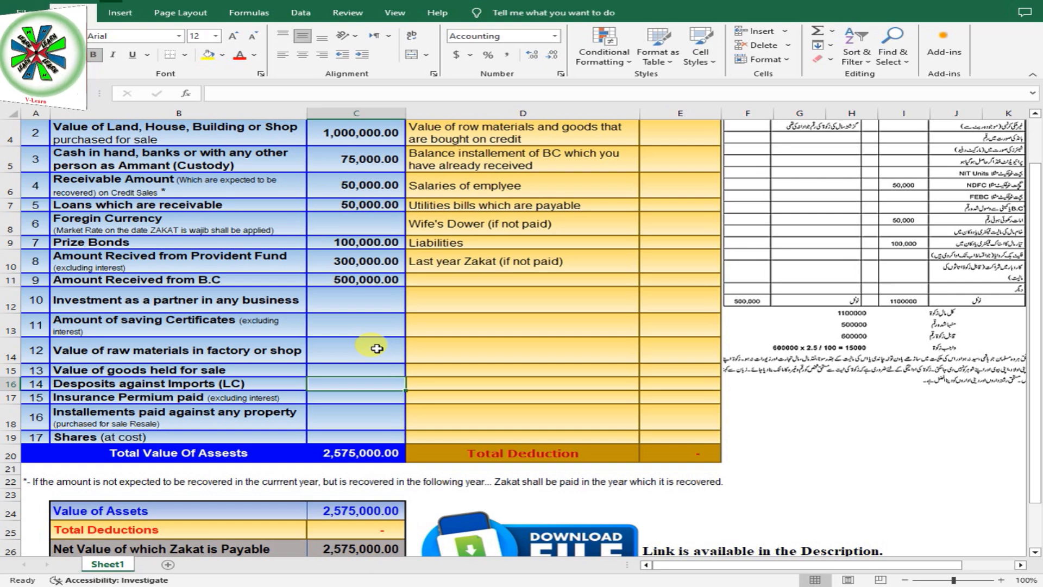
key("Return")
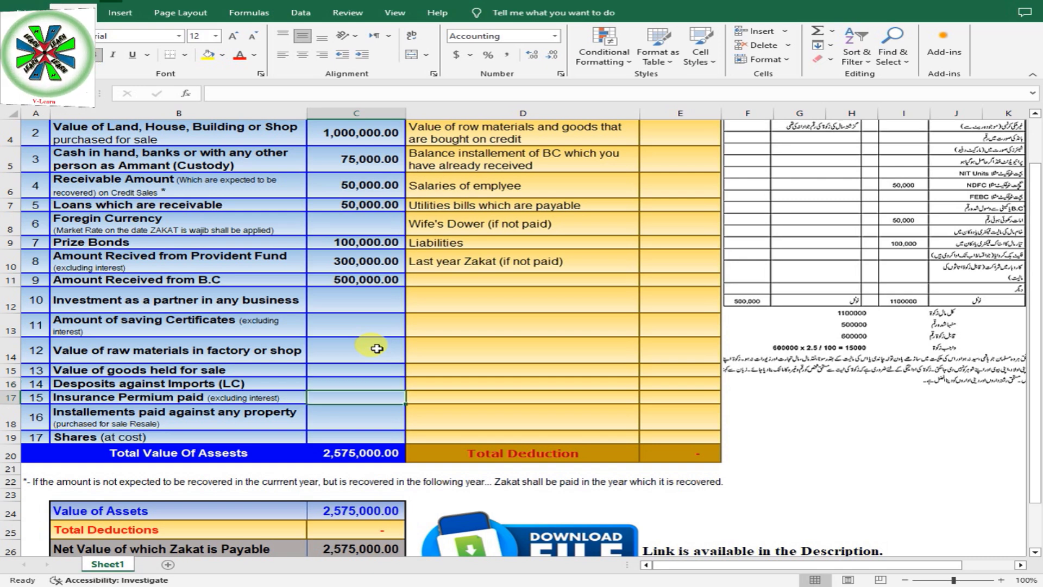
key("Return")
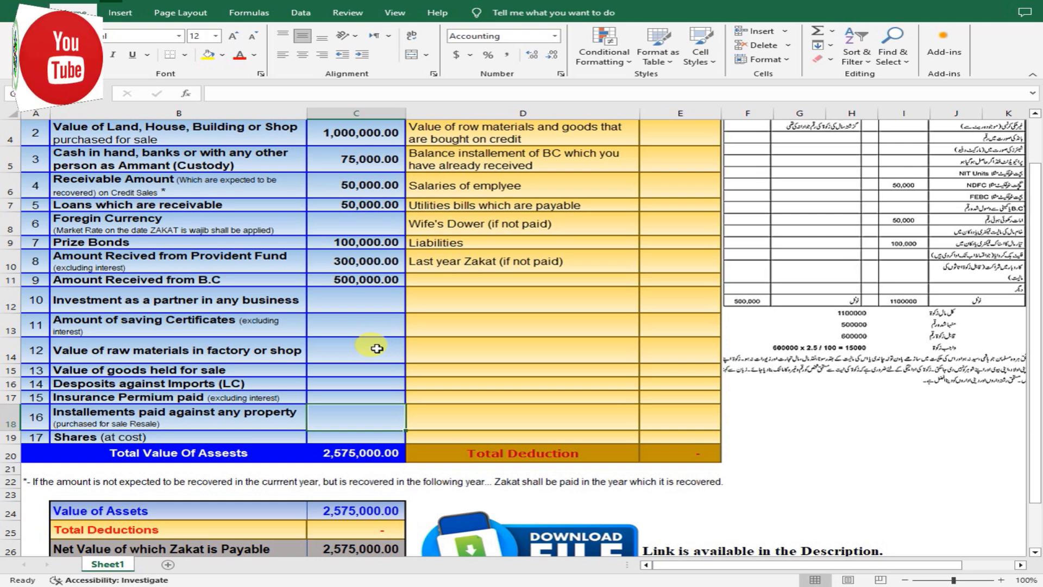
key("Down")
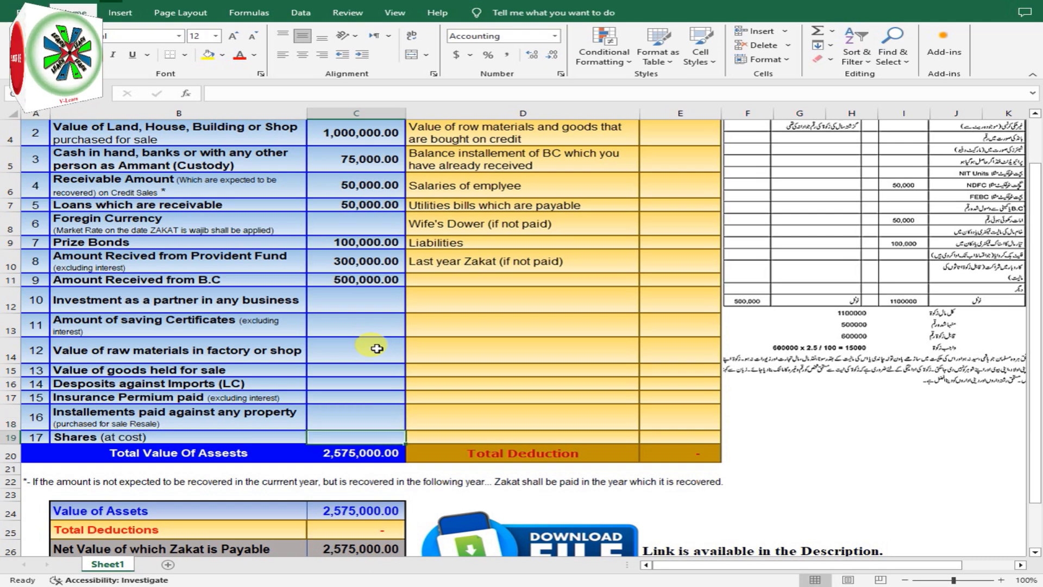
type("50000")
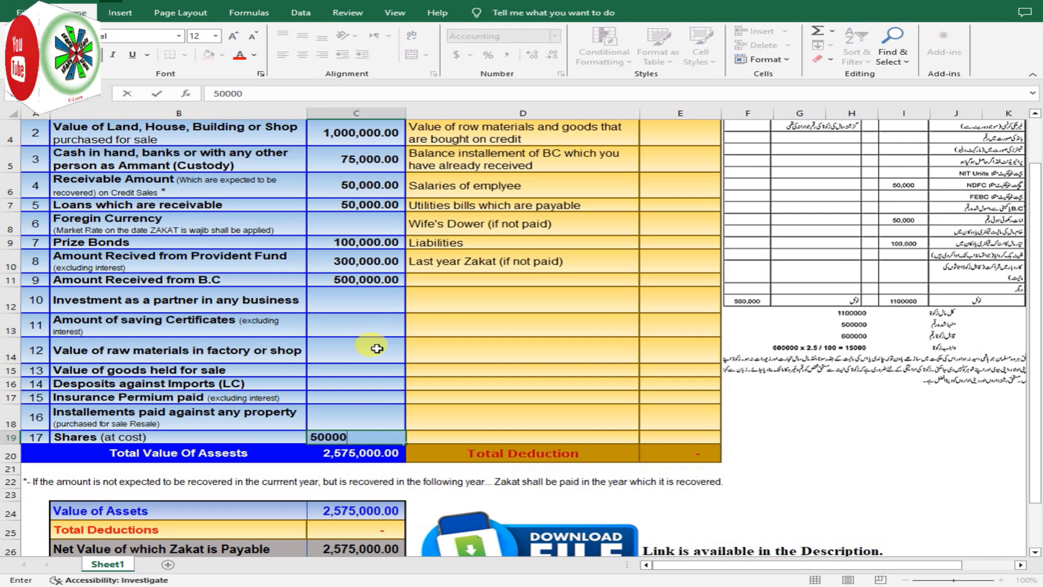
key("Return")
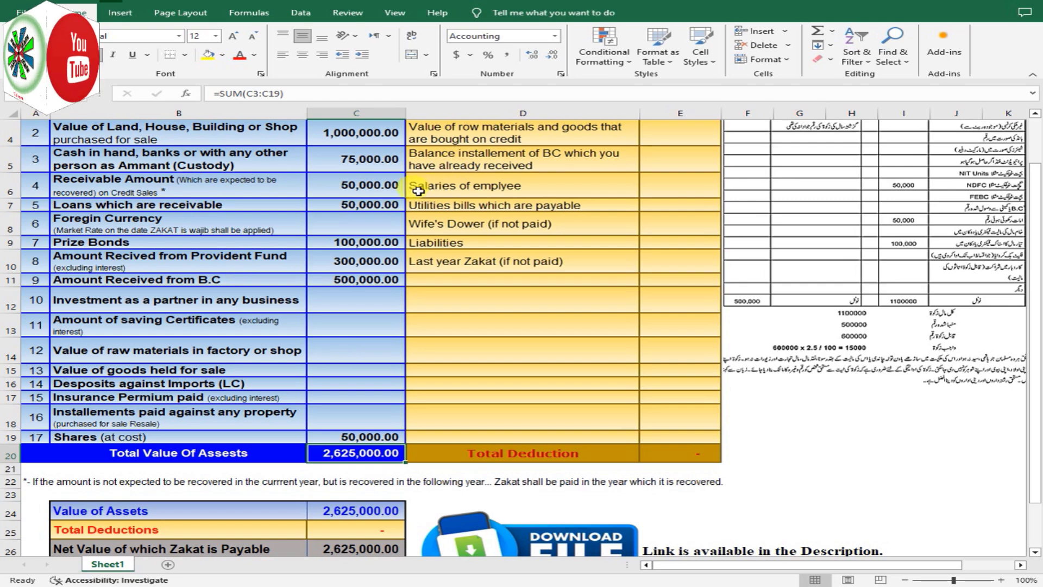
Step: Enter 200000 as the deduction amount for Loans which are payable
scroll(392, 193, "up", 1)
scroll(380, 326, "down", 2)
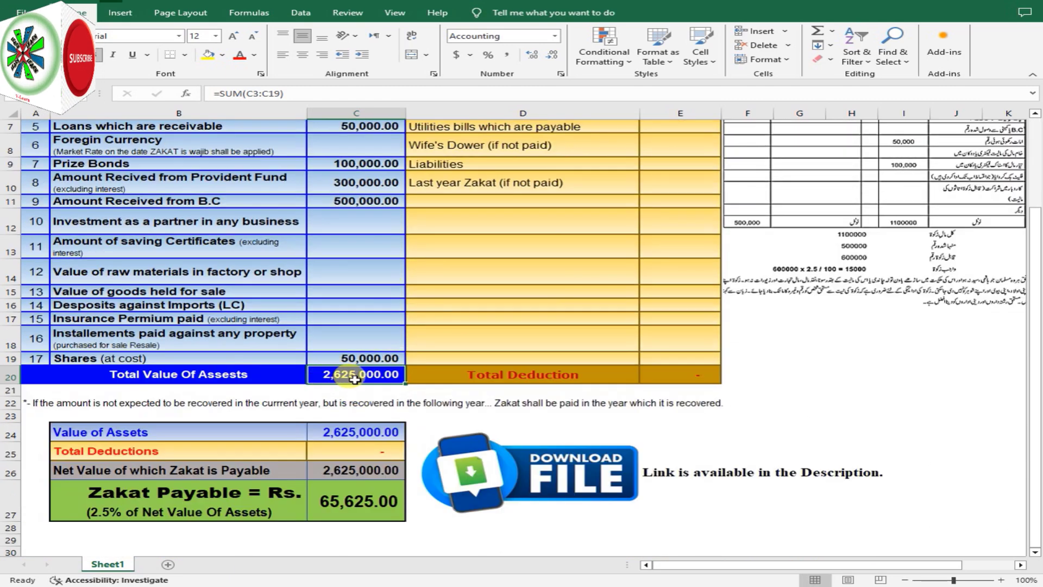
scroll(355, 379, "up", 1)
scroll(355, 380, "up", 1)
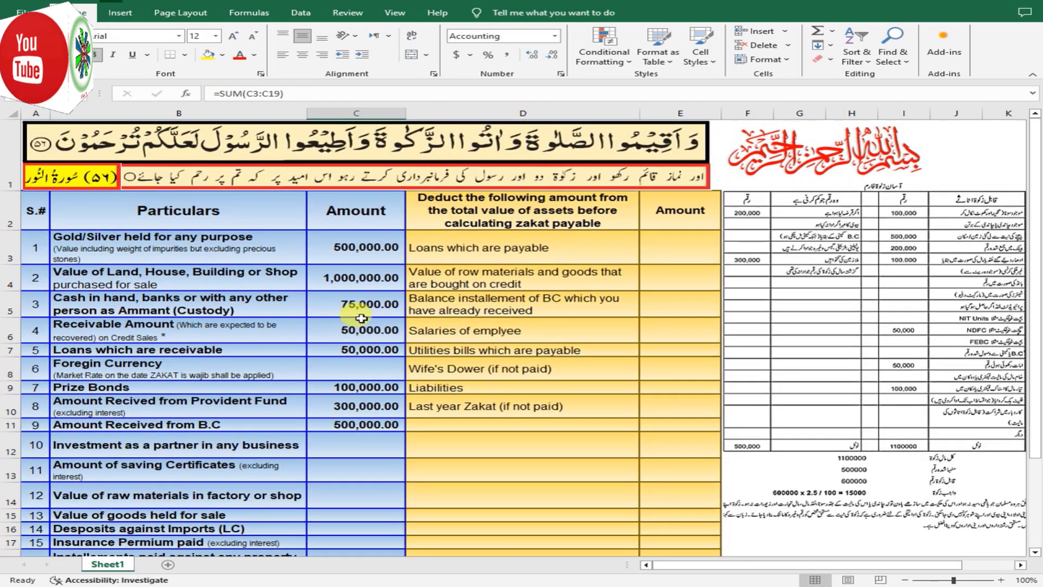
left_click(668, 256)
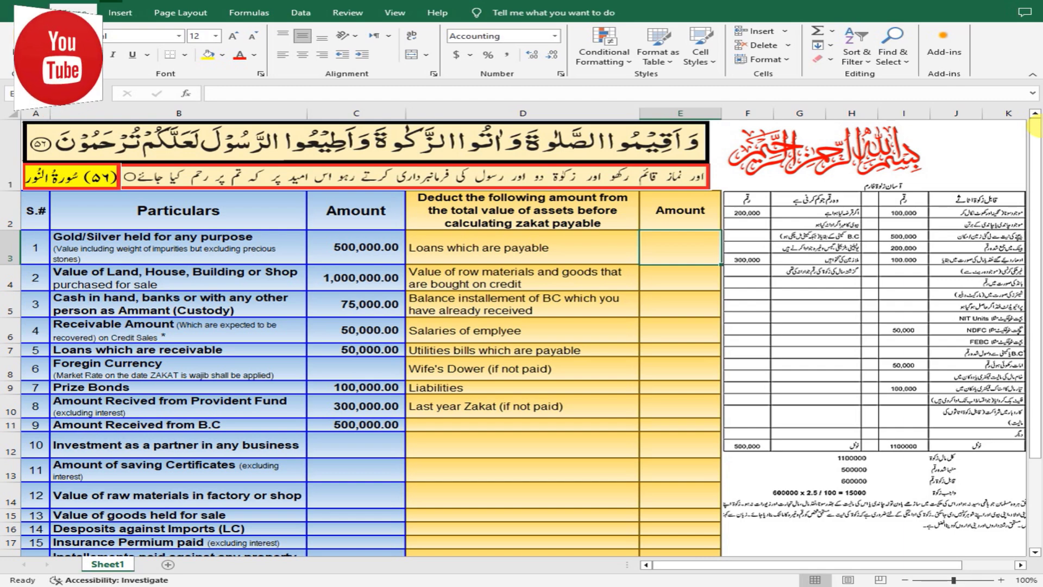
type("200000")
key("Return")
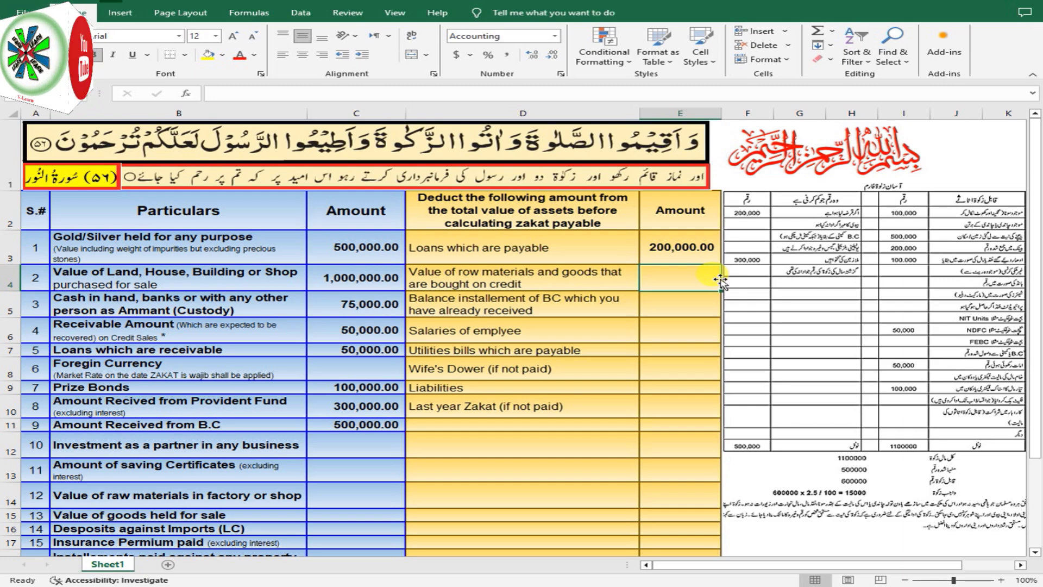
Step: Enter deductions of 150000 for raw materials and goods bought on credit and 300000 for the balance installment of BC already received
type("150")
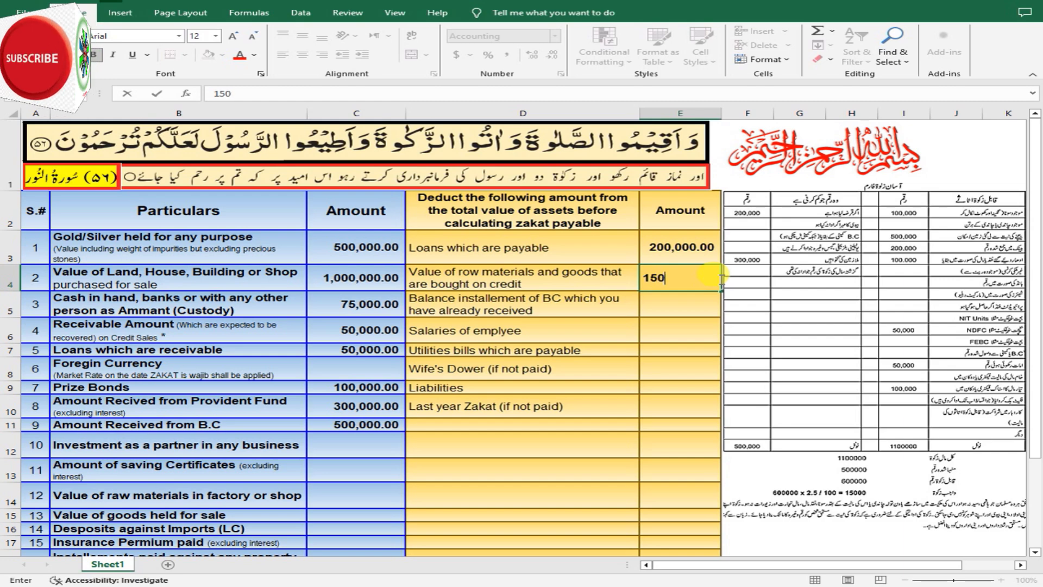
type(",0000")
key("Return")
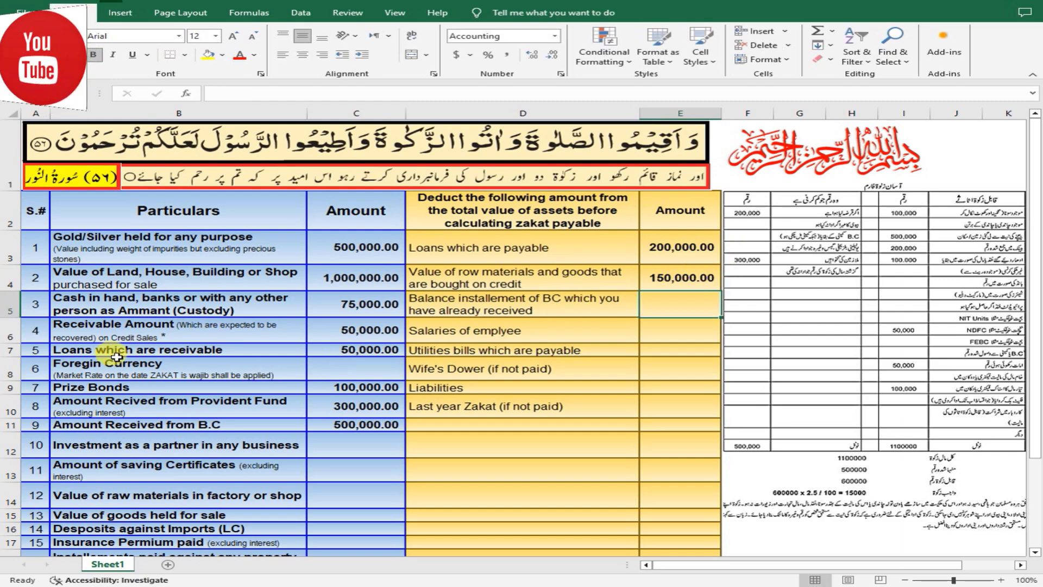
left_click(338, 425)
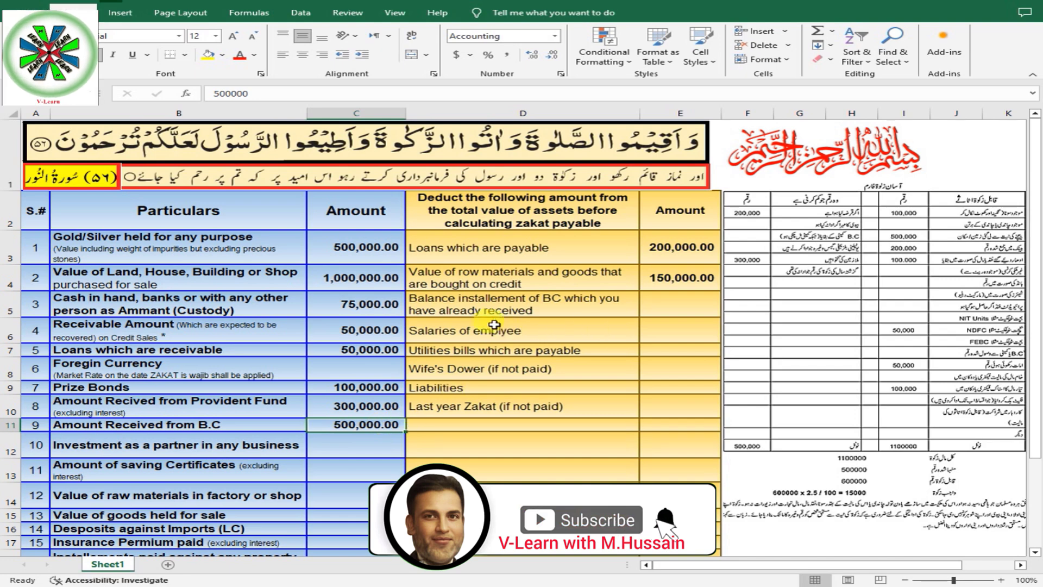
left_click(682, 303)
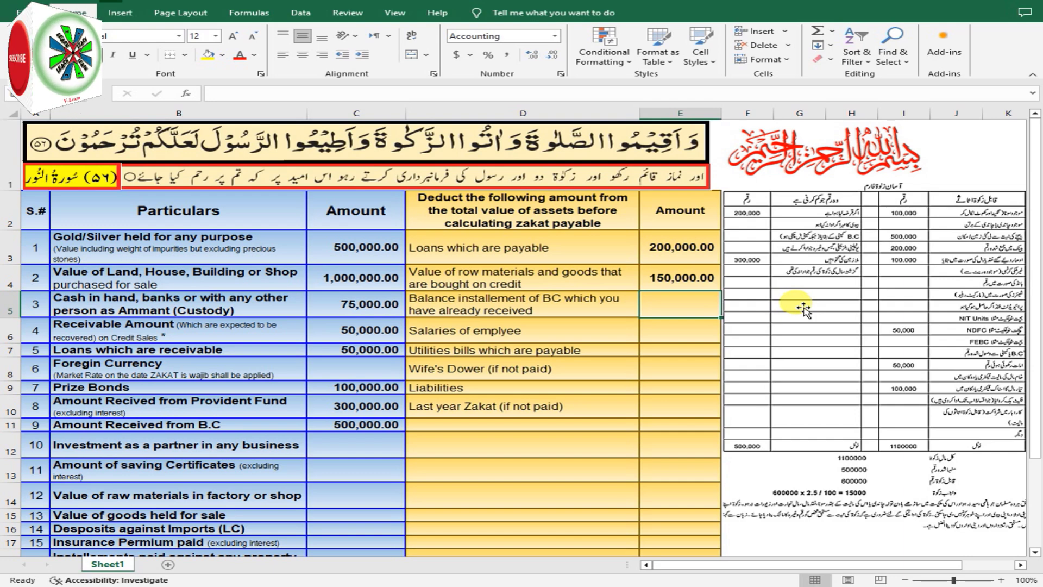
type("300000")
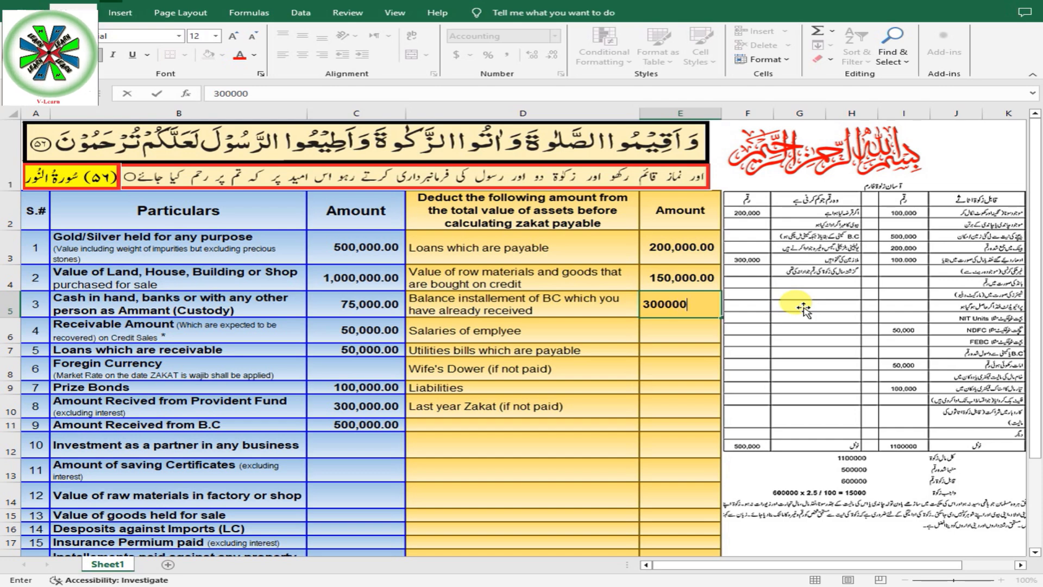
key("Return")
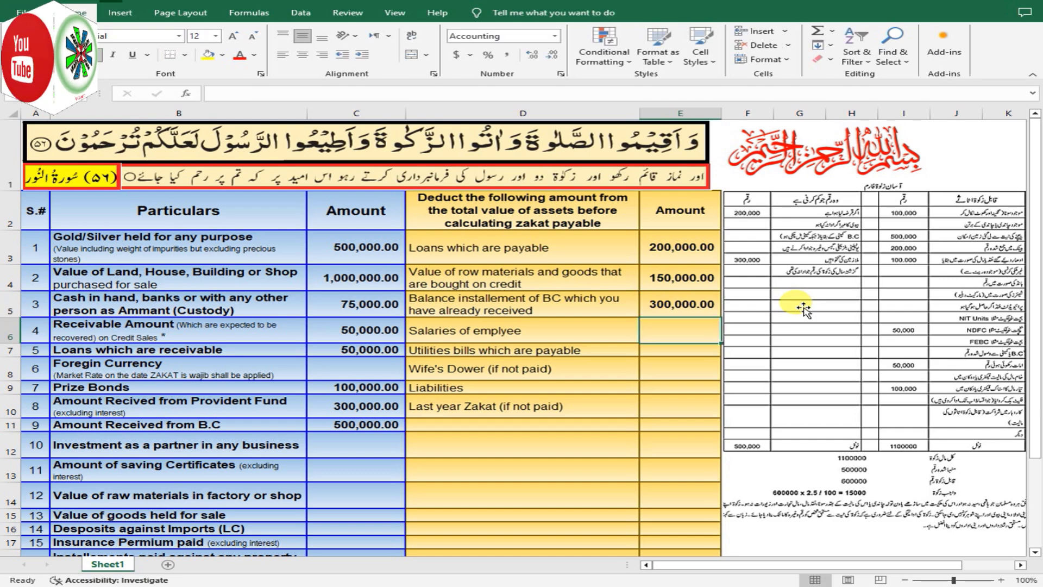
Step: Enter deductions of 50000 for utilities bills and 100000 for Wife's Dower, skipping the employee salaries and Liabilities rows
key("Return")
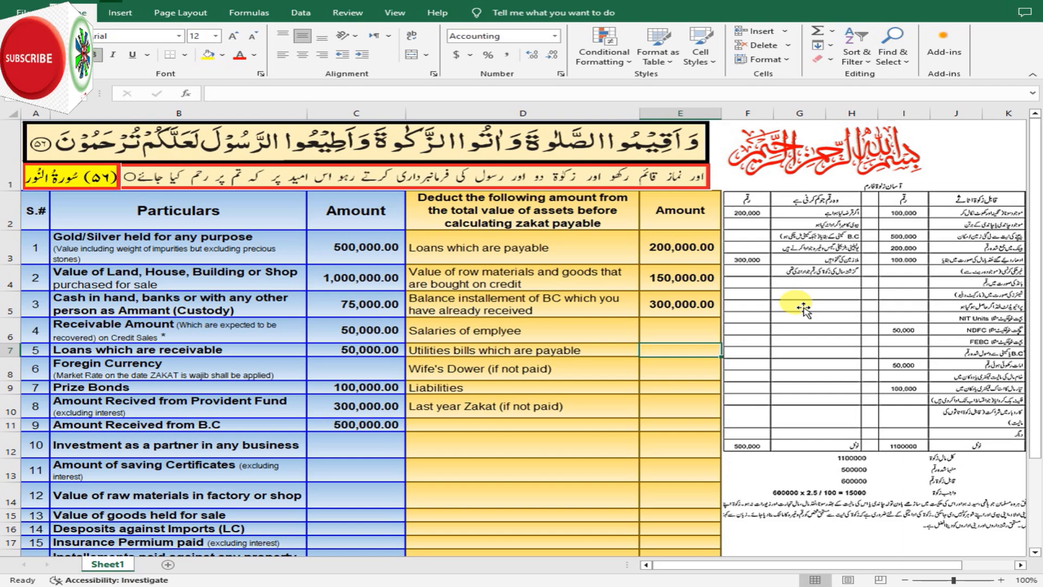
type("50,0000")
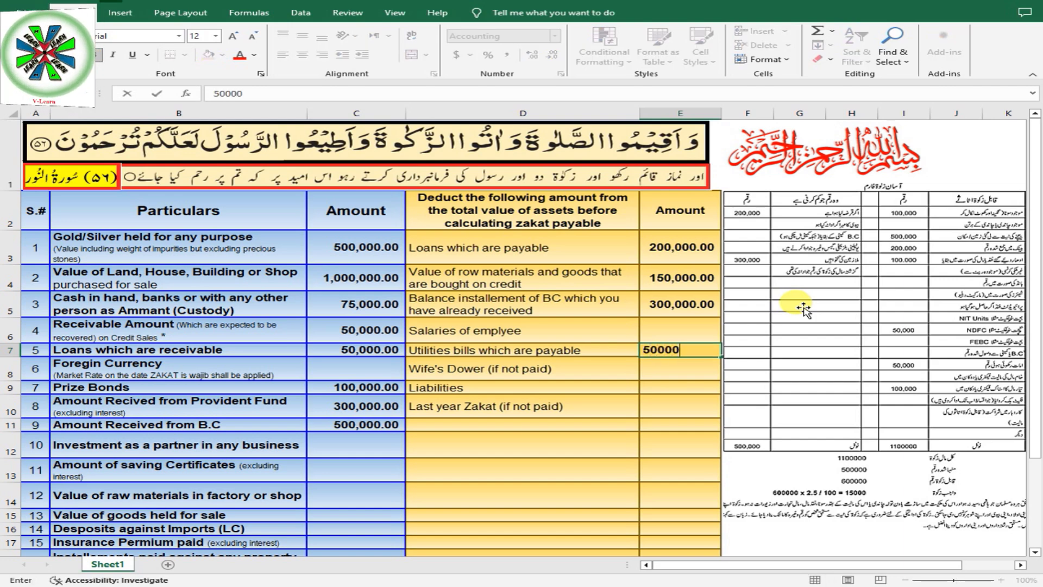
key("Return")
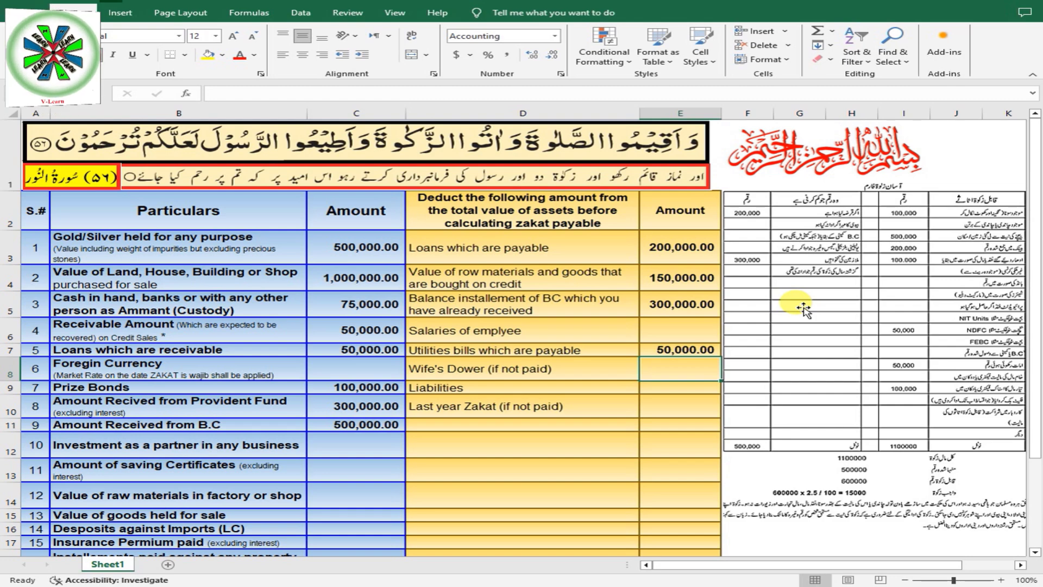
type("1")
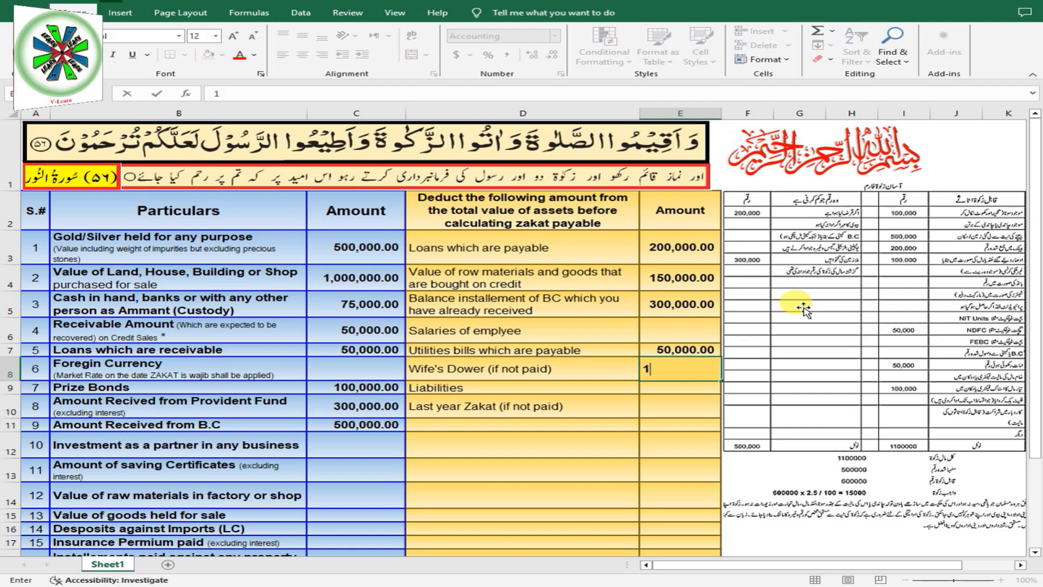
type("00000")
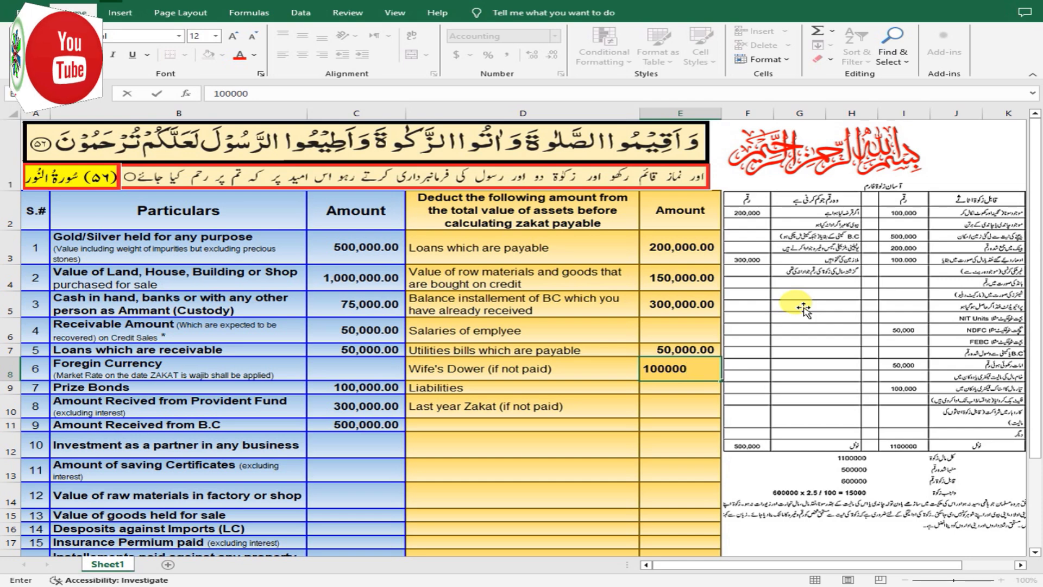
key("Return")
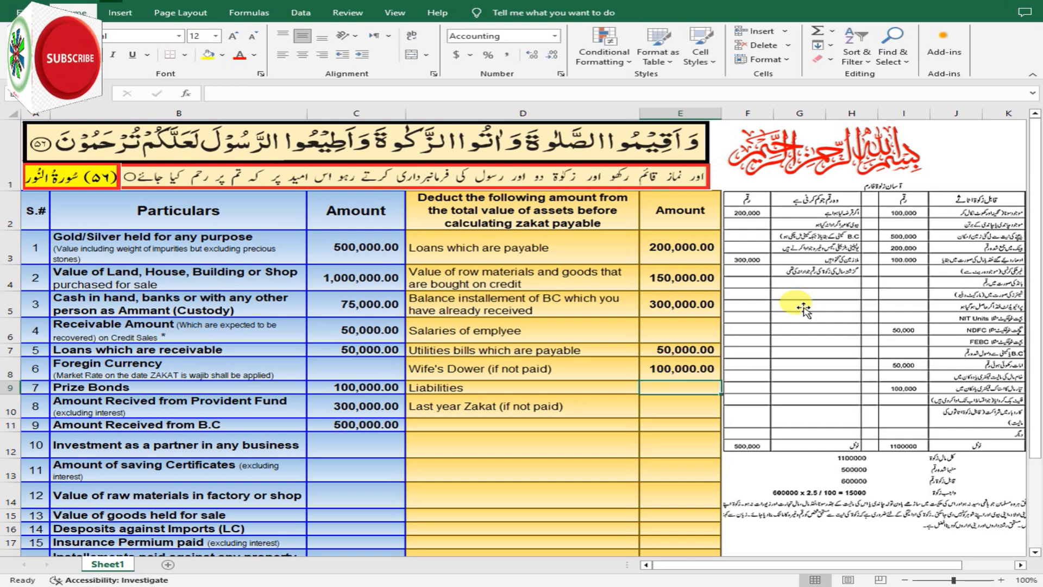
key("Return")
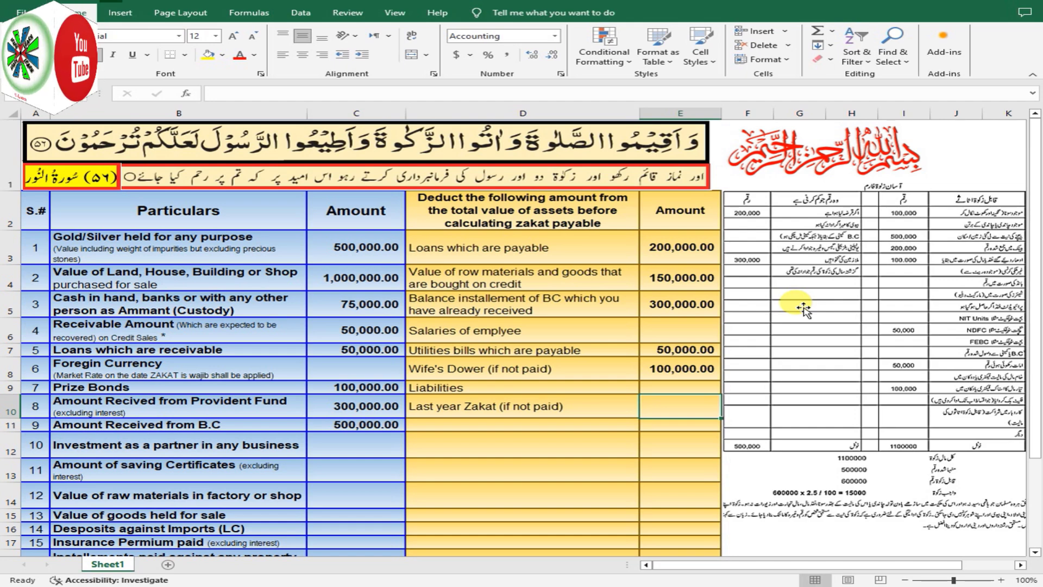
Step: Examine the total assets, total deductions, net value and Zakat payable cells with their formulas, and review them against the entered amounts
scroll(671, 325, "down", 2)
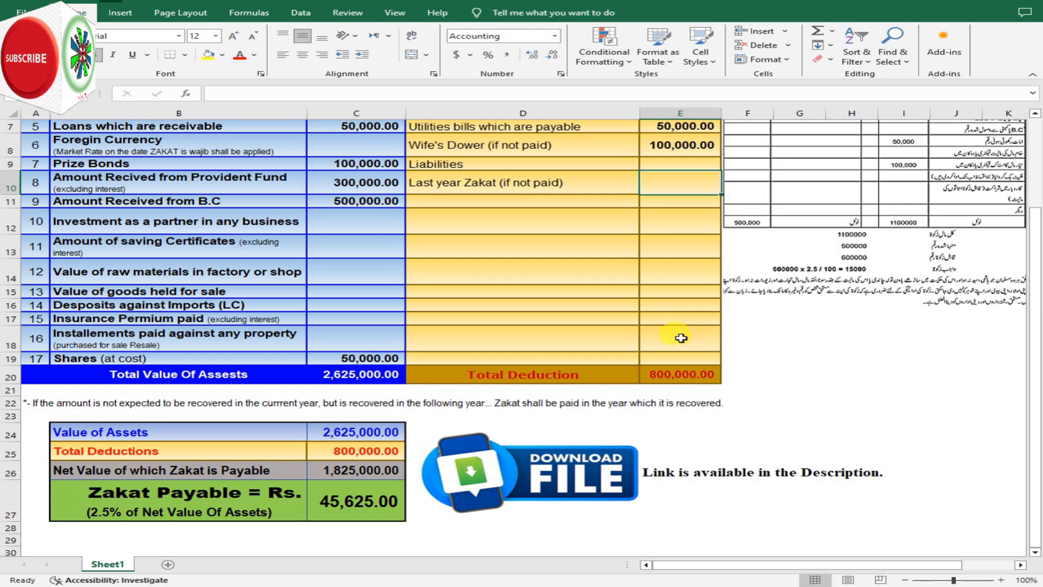
scroll(673, 161, "up", 2)
scroll(673, 400, "down", 2)
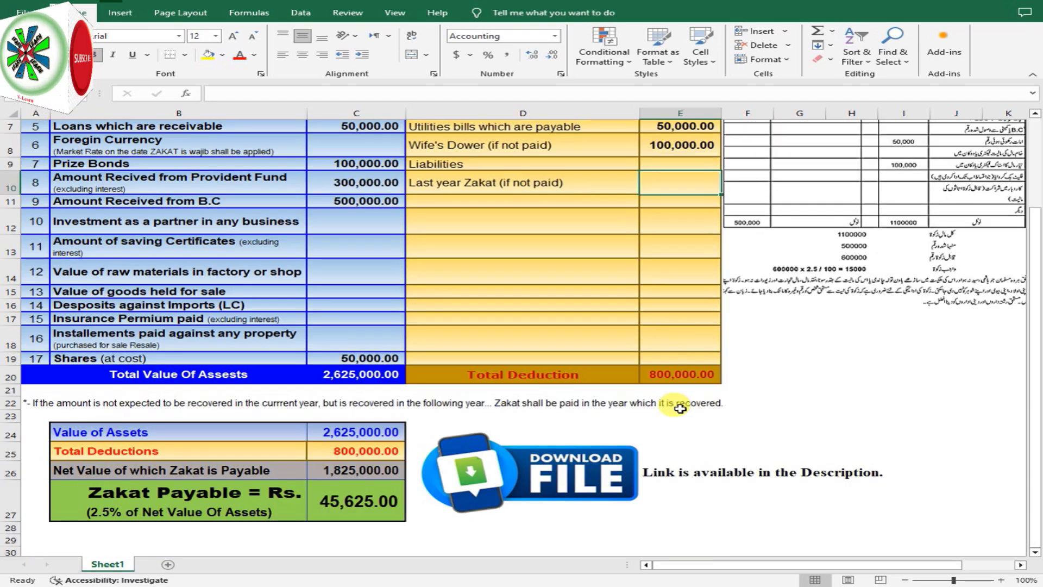
left_click(689, 371)
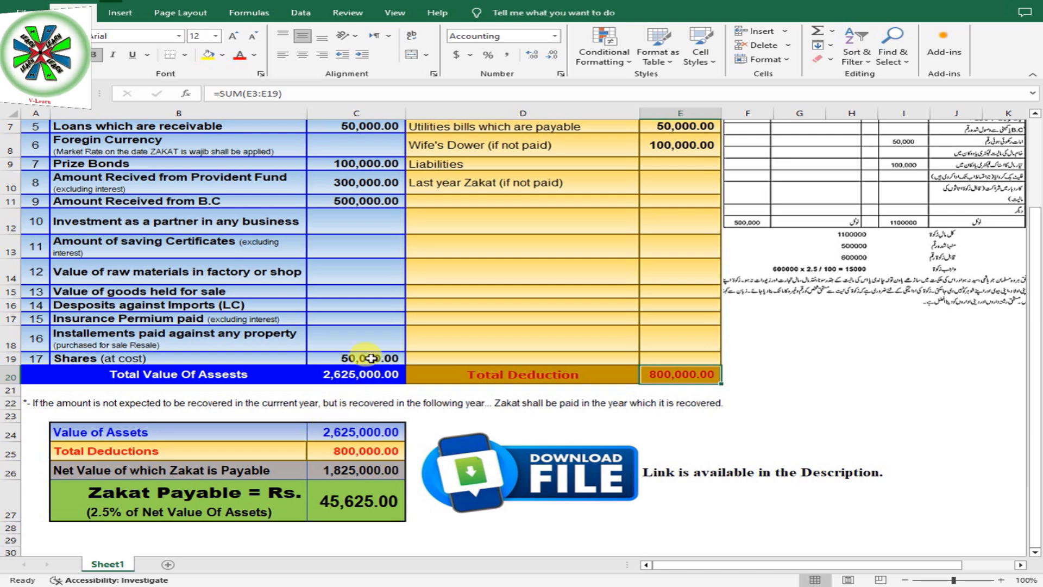
left_click(364, 372)
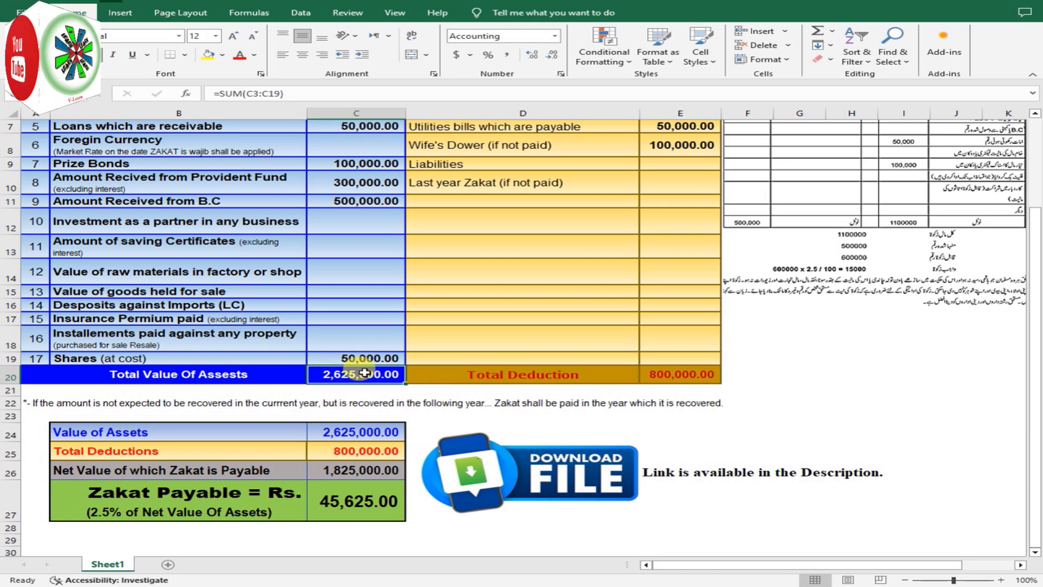
left_click(370, 451)
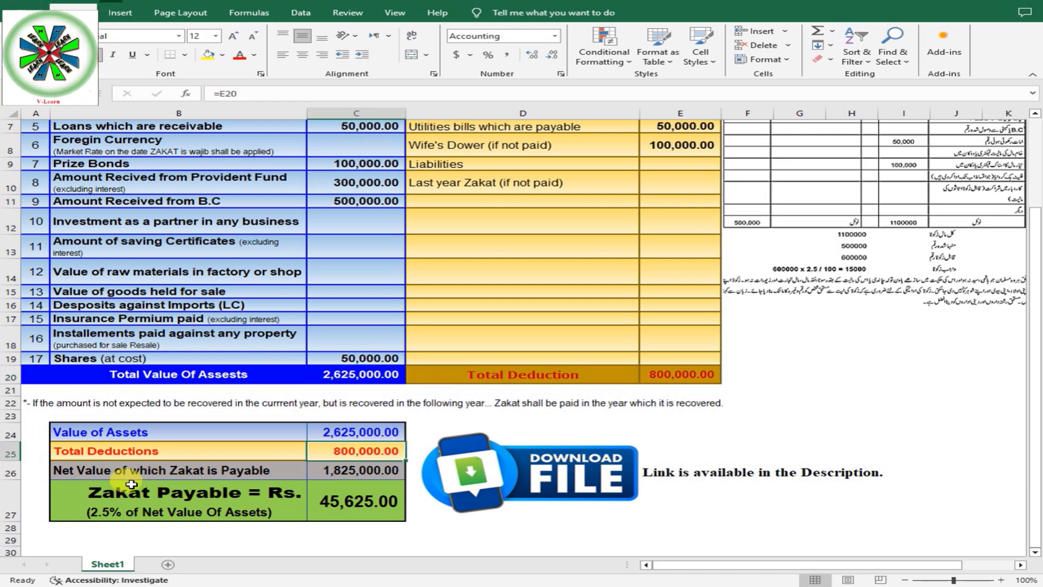
left_click(403, 470)
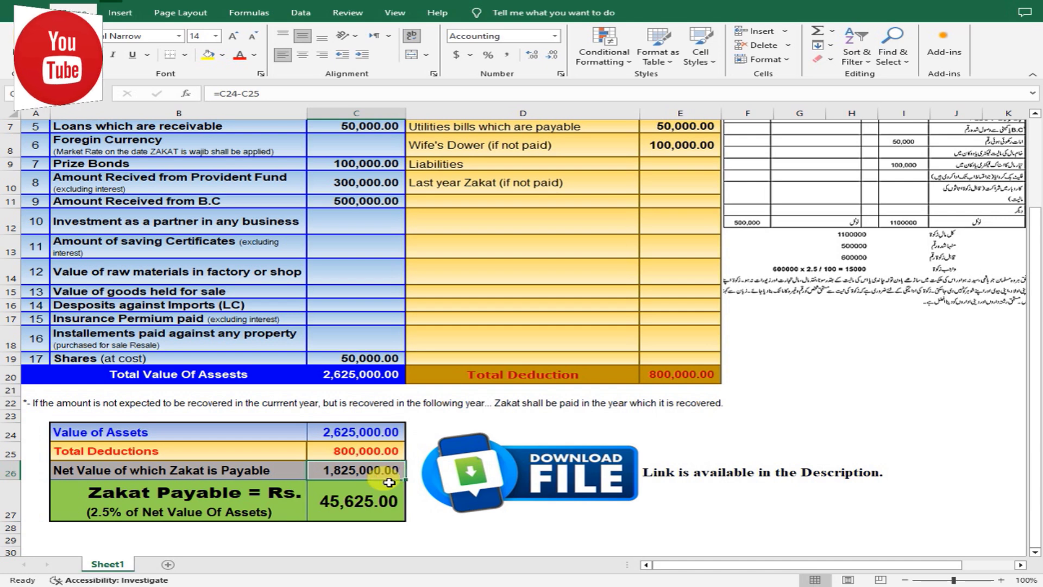
left_click(367, 507)
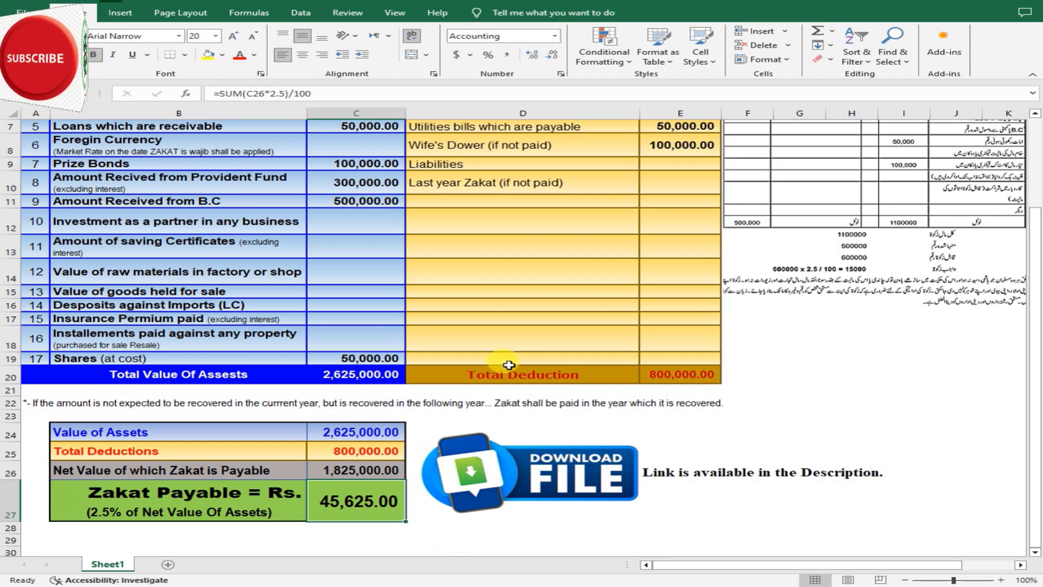
scroll(510, 342, "up", 2)
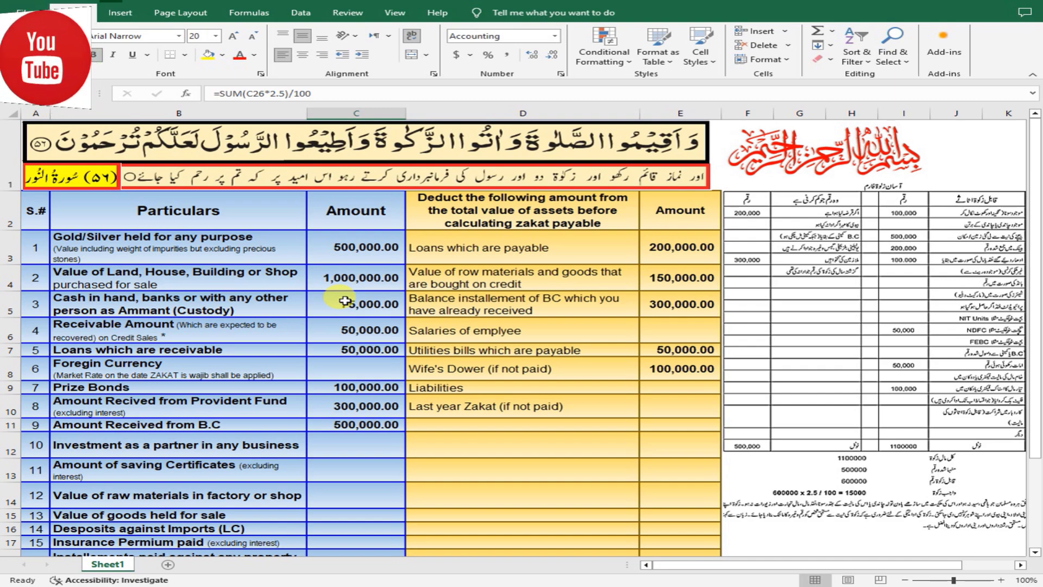
scroll(345, 302, "down", 3)
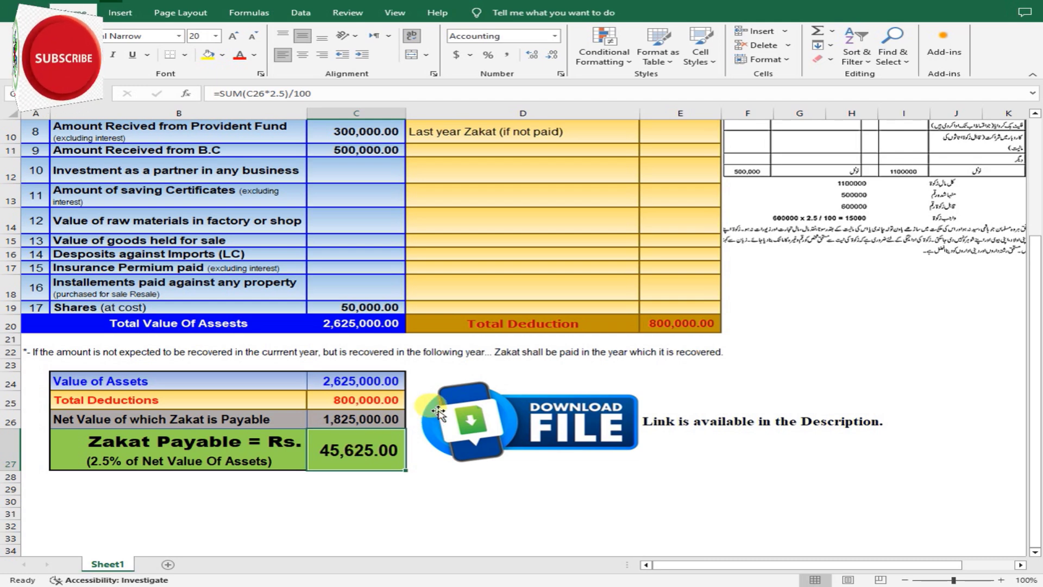
scroll(688, 370, "up", 5)
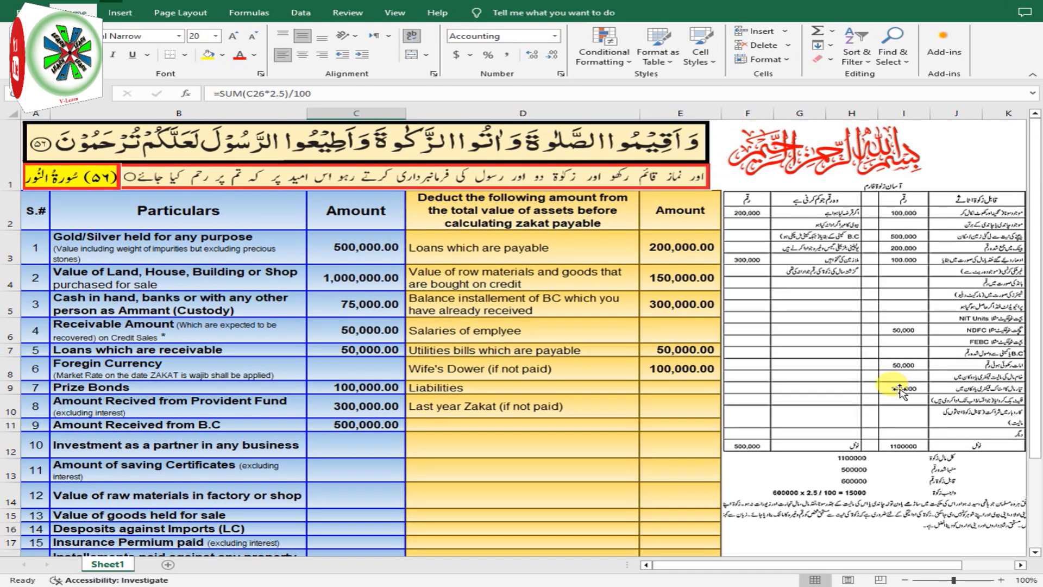